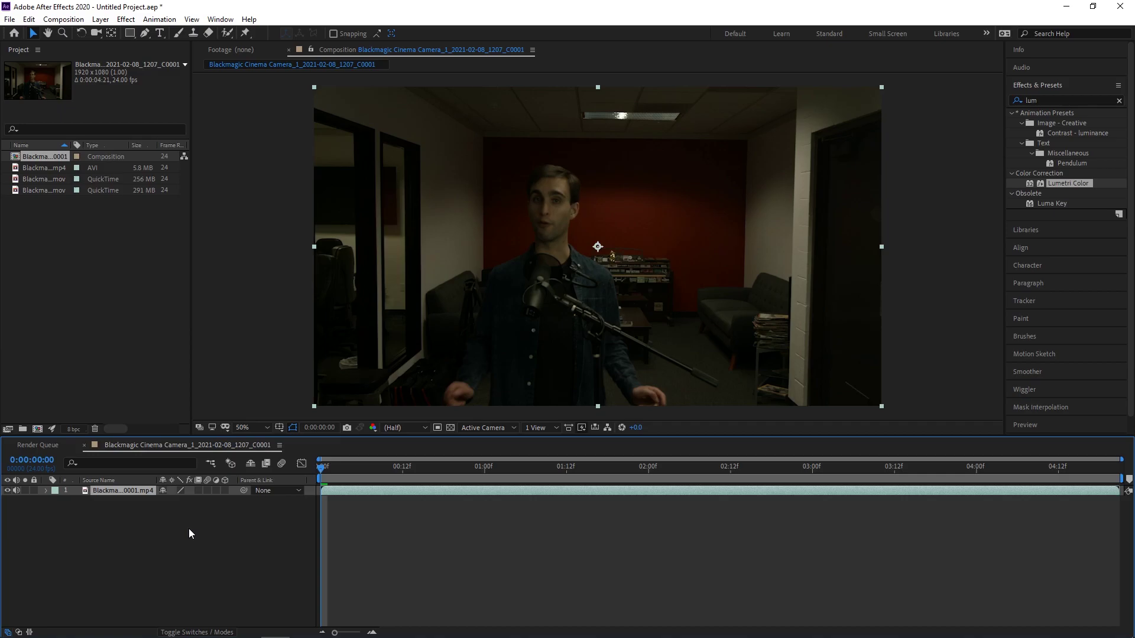
- Add an adjustment layer above the footage layer and mute the footage layer's audio
right_click(484, 512)
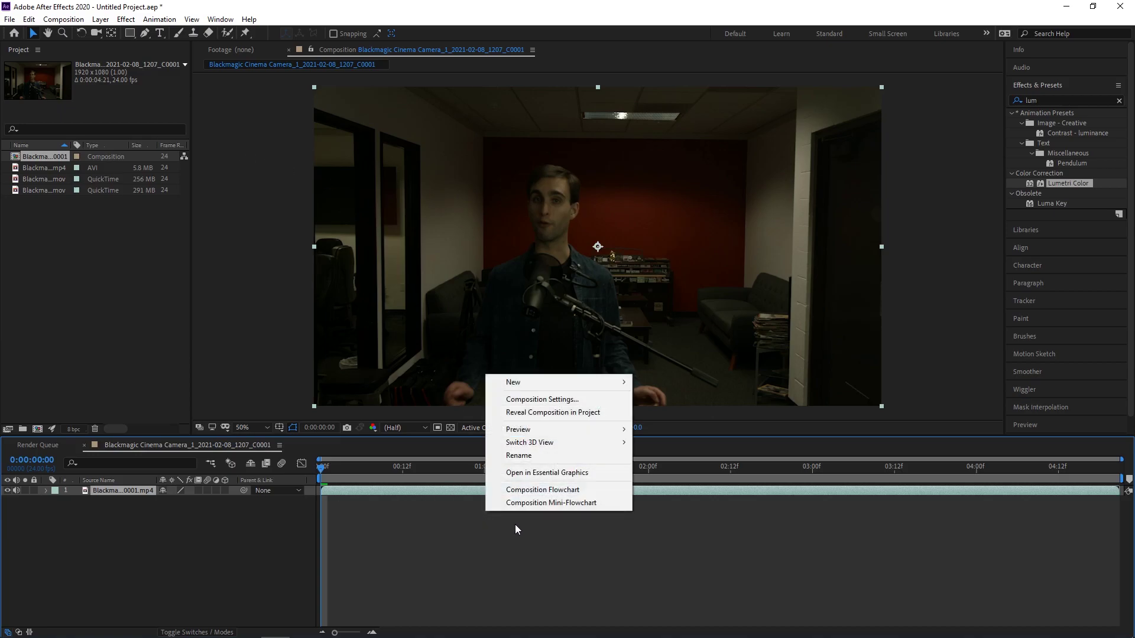
mouse_move(518, 383)
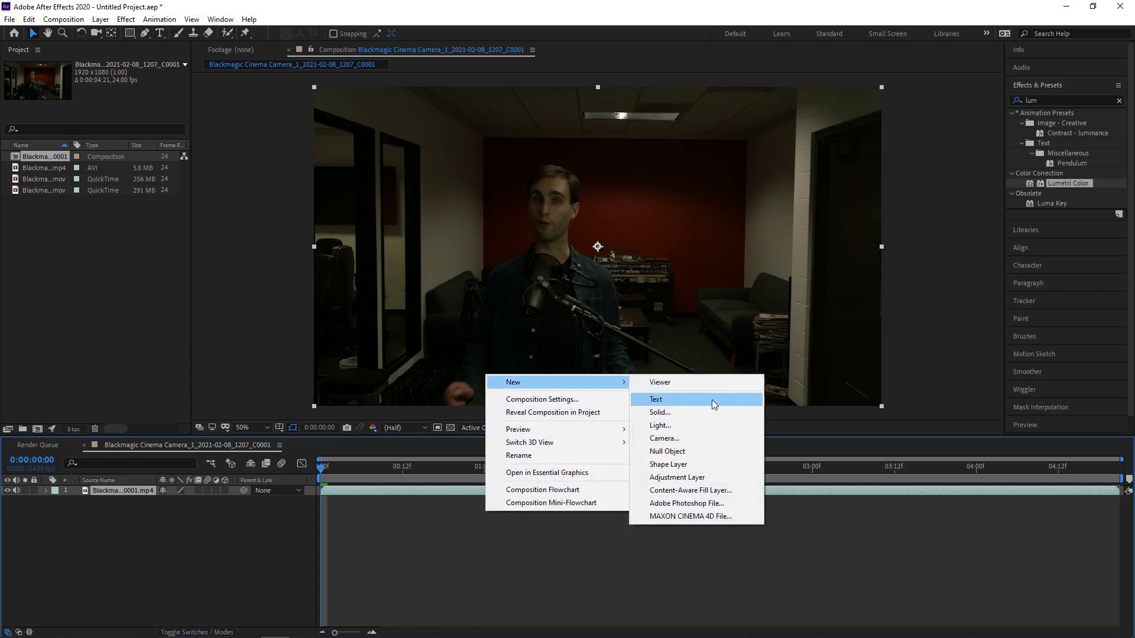
click(717, 479)
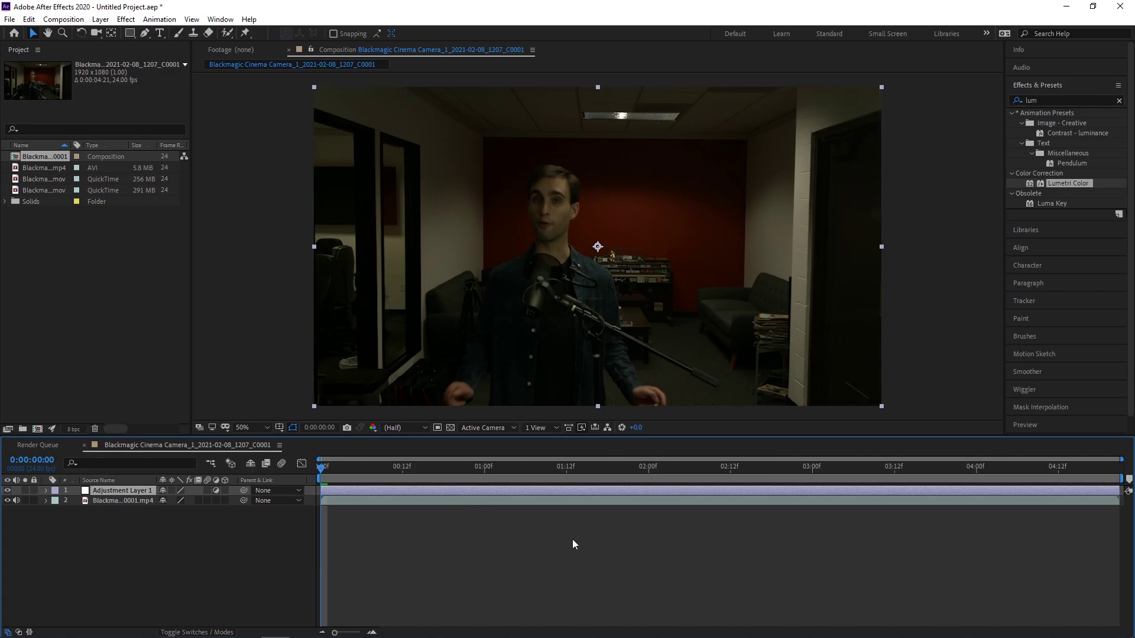
click(16, 500)
- Apply the Lumetri Color effect to the adjustment layer and expand its Basic Correction settings
click(1069, 183)
drag(1066, 185, 559, 491)
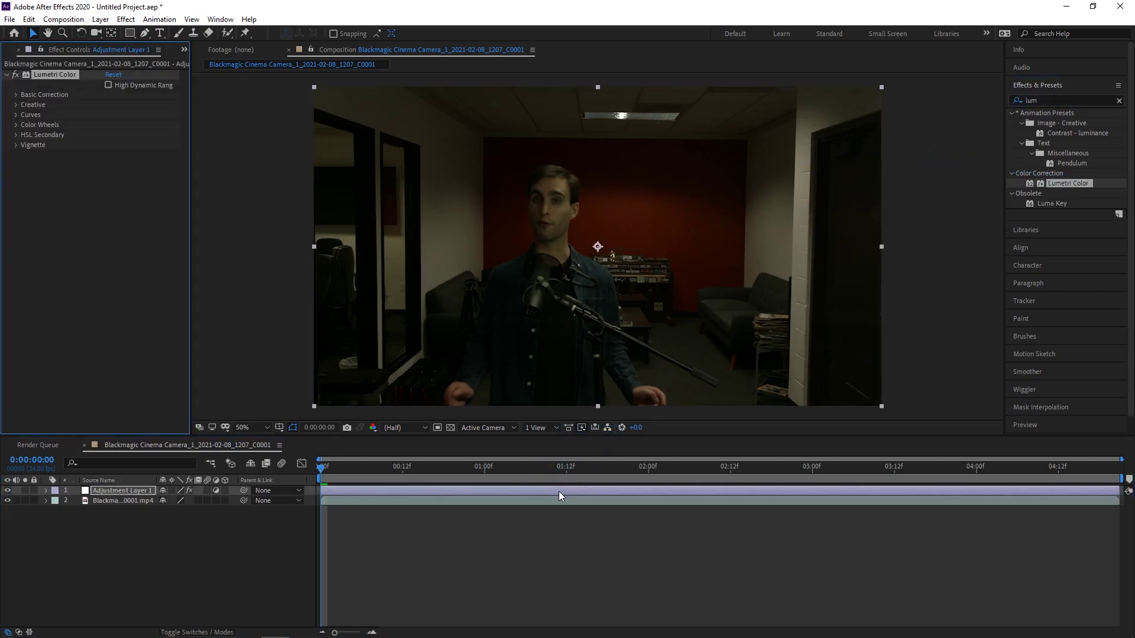
click(551, 492)
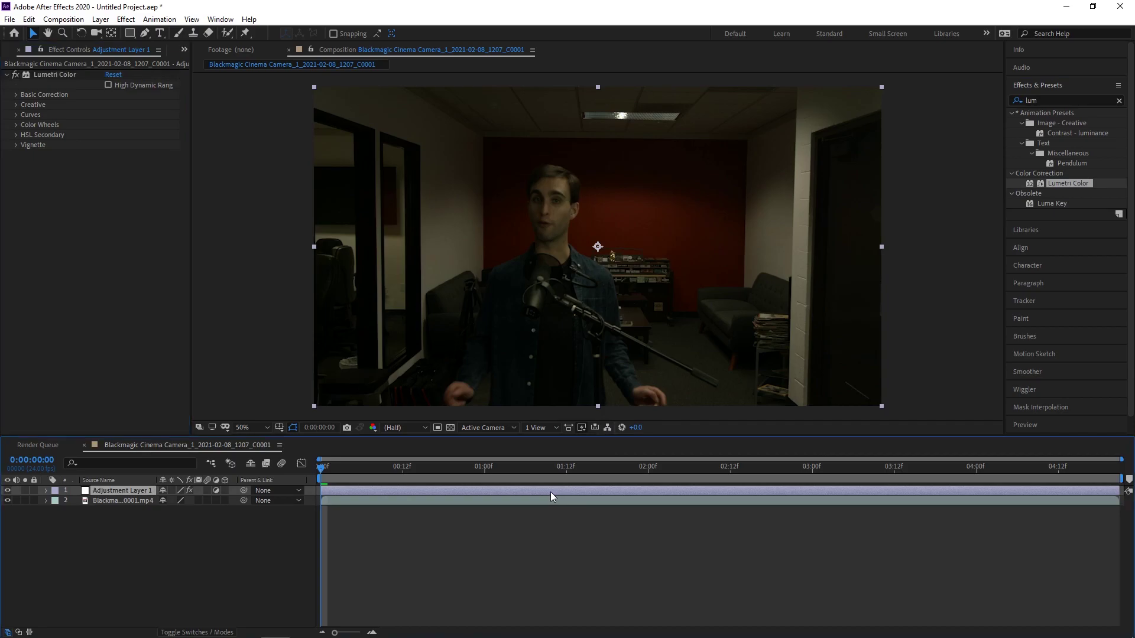
click(16, 95)
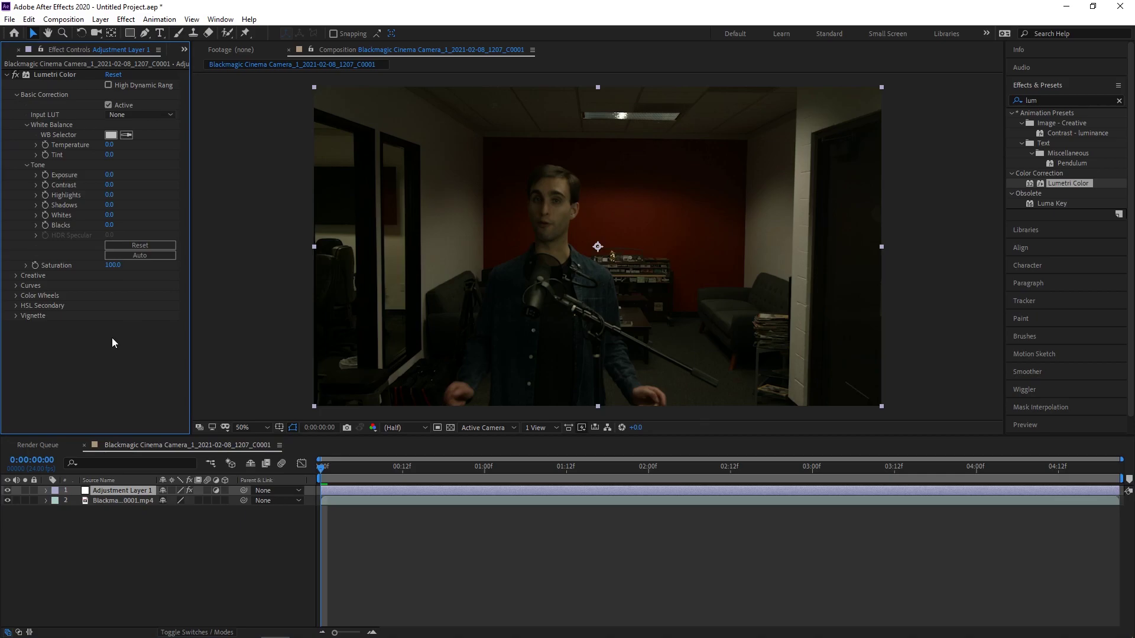
- Try several built-in input LUTs, including ALEXA_Default_LogC2Rec709, and return the Input LUT to None
click(133, 115)
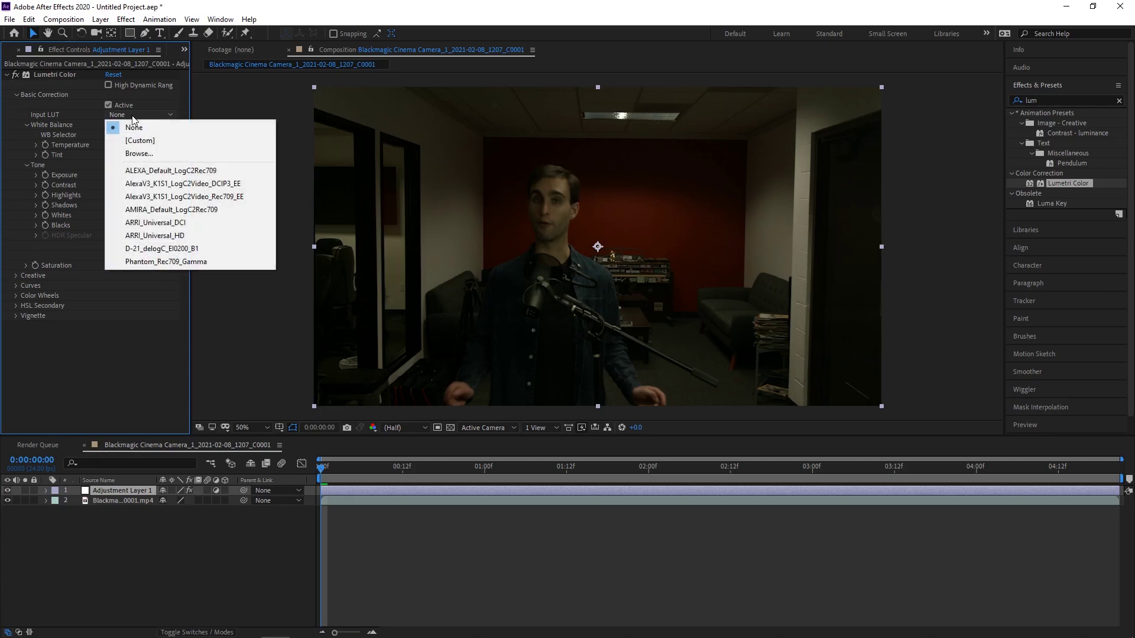
click(206, 214)
click(130, 116)
click(162, 250)
click(132, 115)
click(151, 172)
click(137, 115)
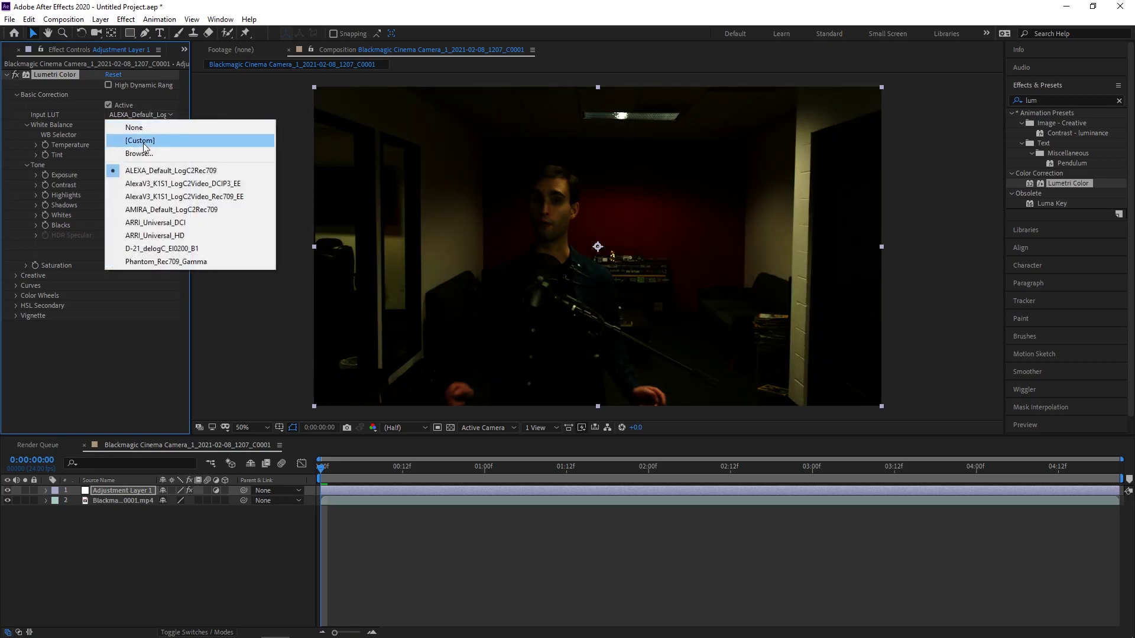
click(149, 185)
click(139, 115)
click(135, 124)
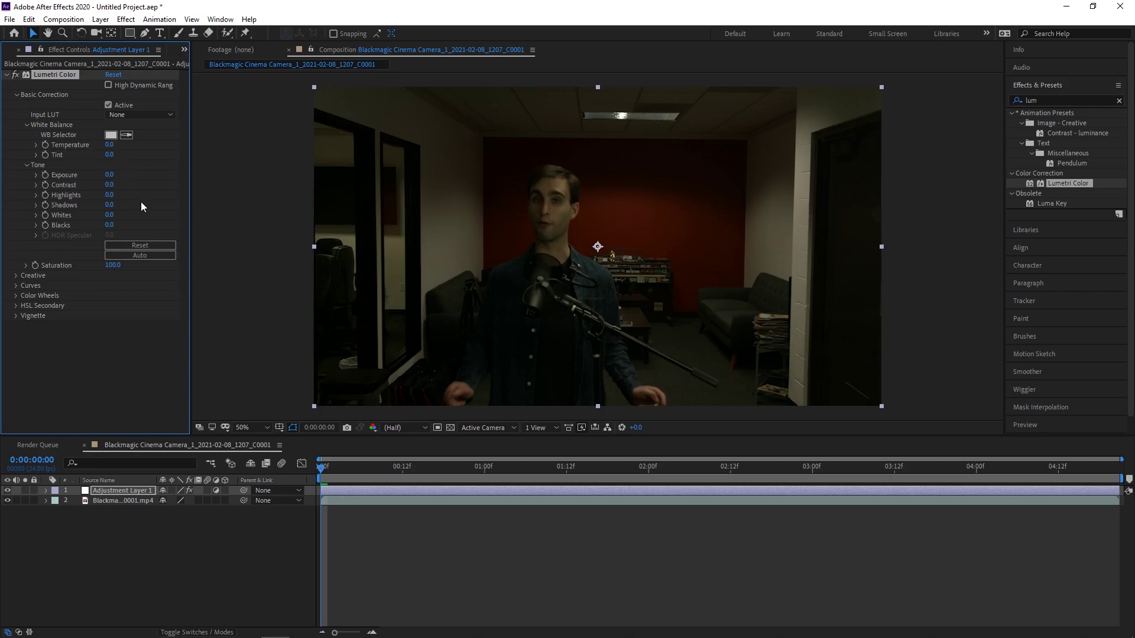
- Try sampling the white balance from the wall, and raise the Exposure to about 4.9
click(126, 136)
click(449, 243)
drag(110, 176, 140, 175)
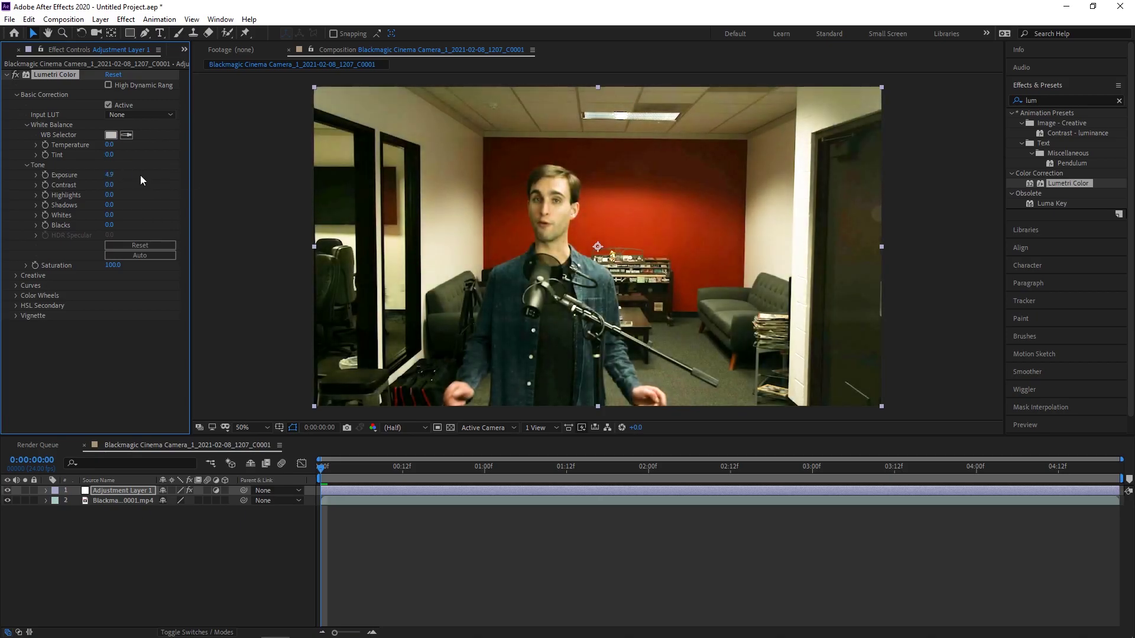
- Try sampling the white balance from several points on the white wall beside the windows, and undo the sampling
click(126, 135)
click(449, 247)
click(126, 136)
click(446, 155)
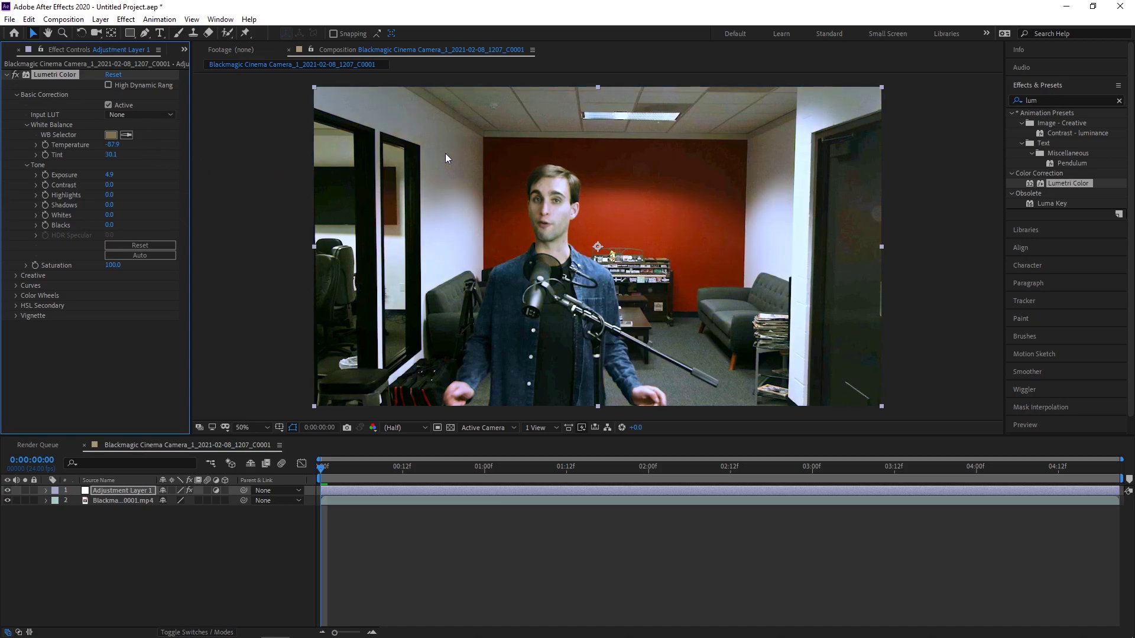
click(126, 136)
click(454, 198)
key(ctrl+z)
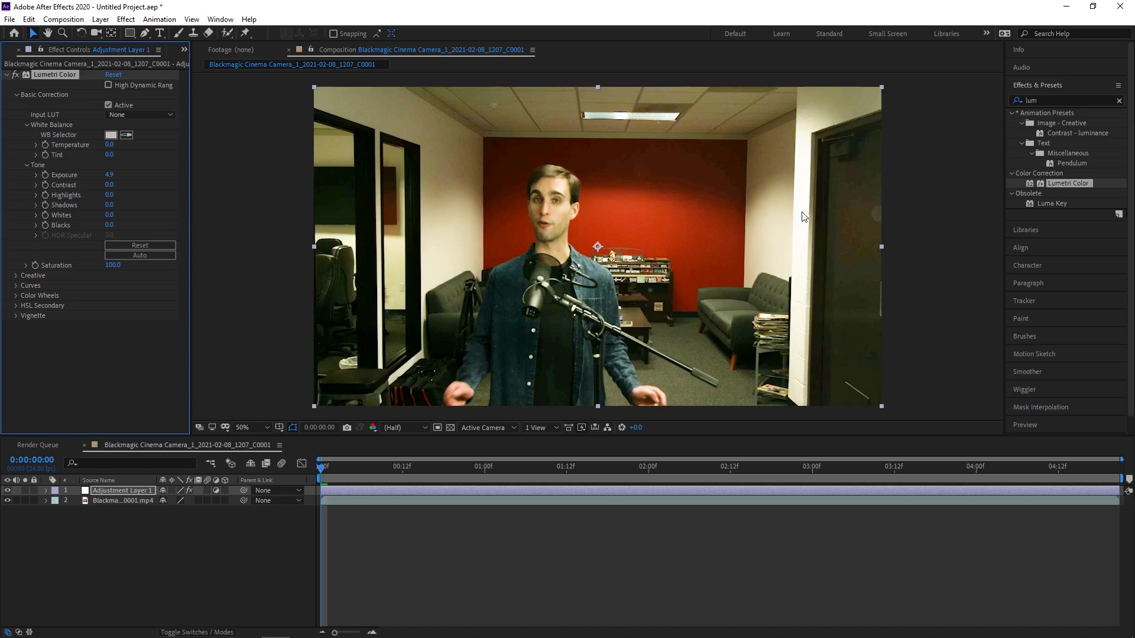
- Sample the white balance from the white brick column and from the wall beside the windows
click(127, 135)
click(804, 272)
click(126, 135)
click(447, 248)
- Reset the Exposure to 0, and raise it to about 6.1
click(109, 175)
text(-28.4)
key(Return)
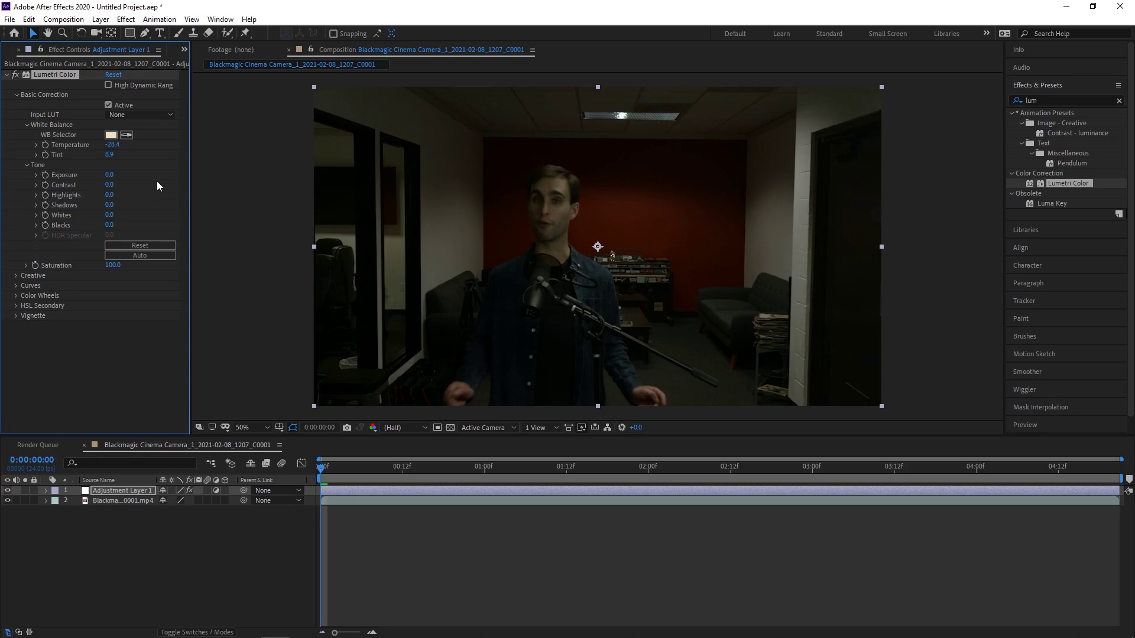
mouse_move(119, 176)
mouse_down()
mouse_move(140, 170)
mouse_move(133, 159)
mouse_up()
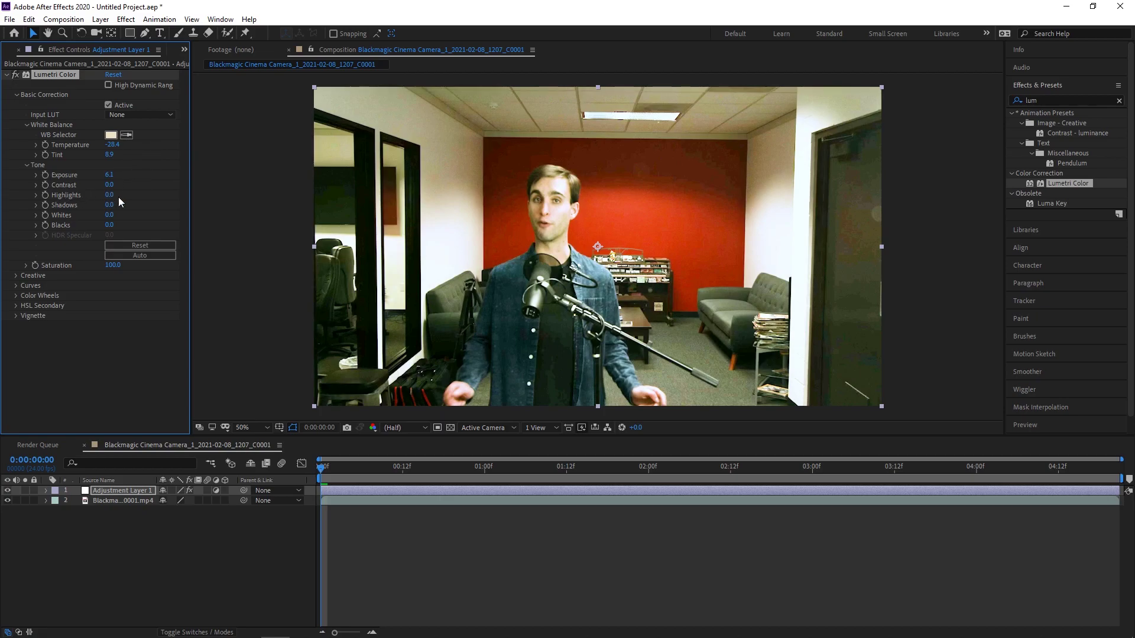
- Lower the Highlights to about -139 and the Exposure to about 5.8
drag(110, 195, 2, 204)
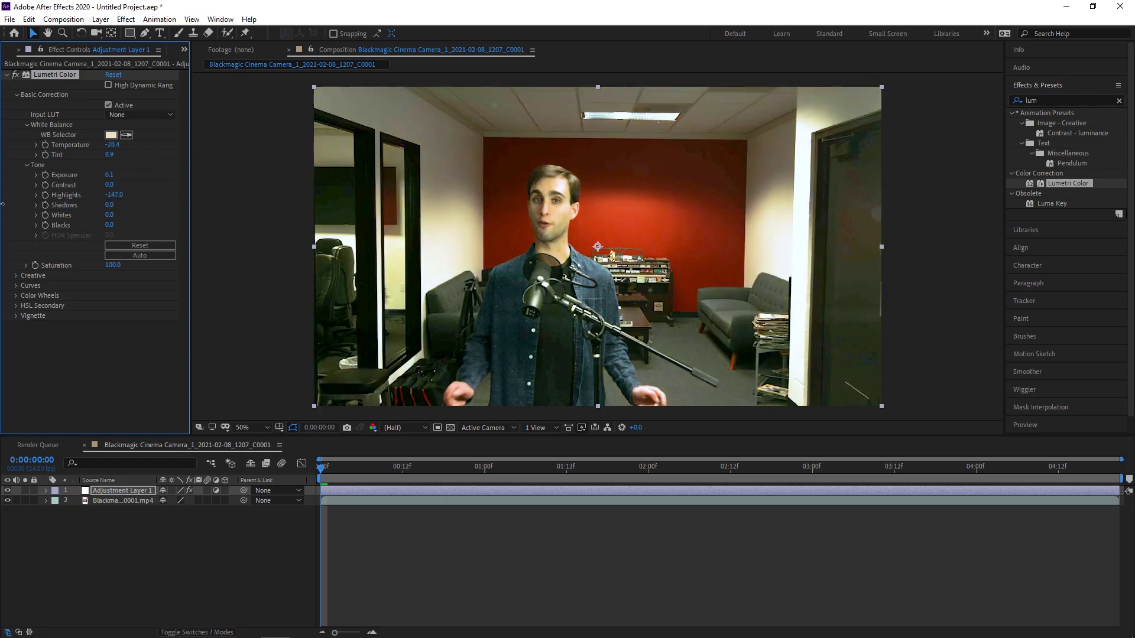
drag(112, 195, 82, 193)
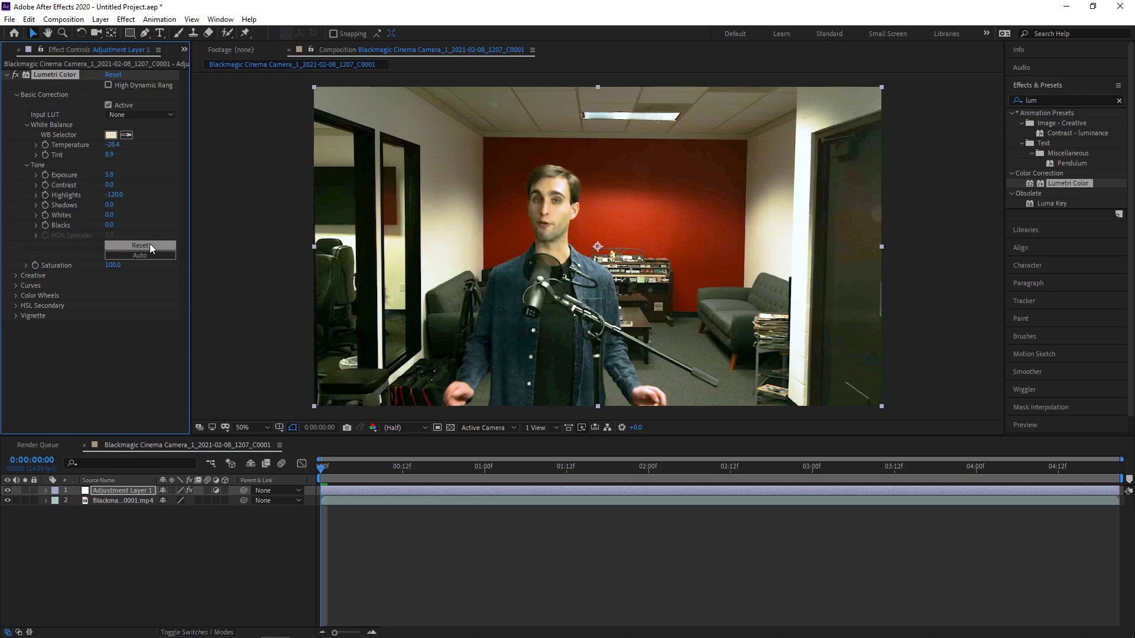
drag(112, 194, 100, 195)
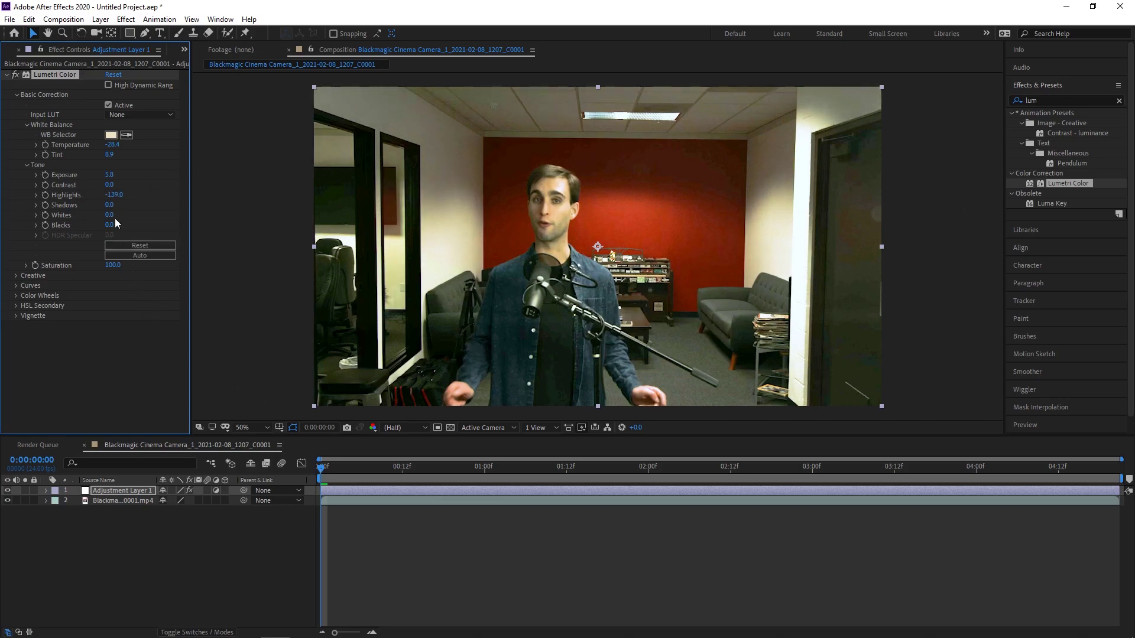
- Try a Contrast adjustment, reset it to 0, and raise the Contrast to about 73
mouse_move(107, 185)
mouse_down()
mouse_move(15, 188)
mouse_move(2, 202)
mouse_move(118, 187)
mouse_move(371, 181)
mouse_move(117, 188)
mouse_up()
click(115, 185)
text(0)
key(Return)
drag(116, 188, 145, 176)
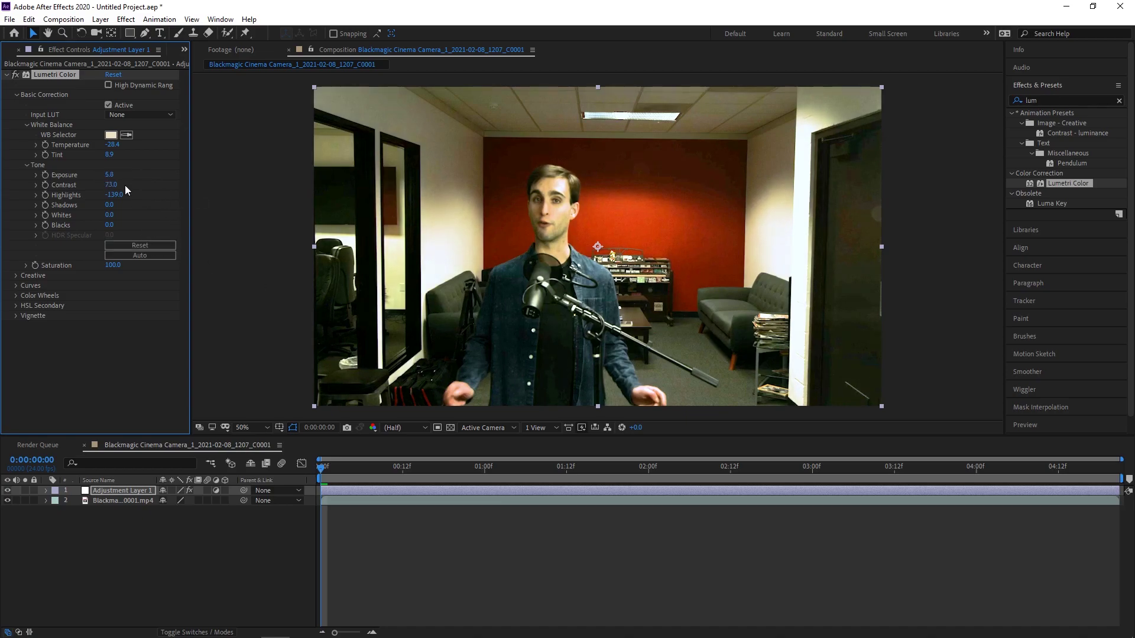
- Lower the Exposure to about 5.3, with Highlights at -150, and cool the Temperature to about -65.4
drag(106, 174, 107, 195)
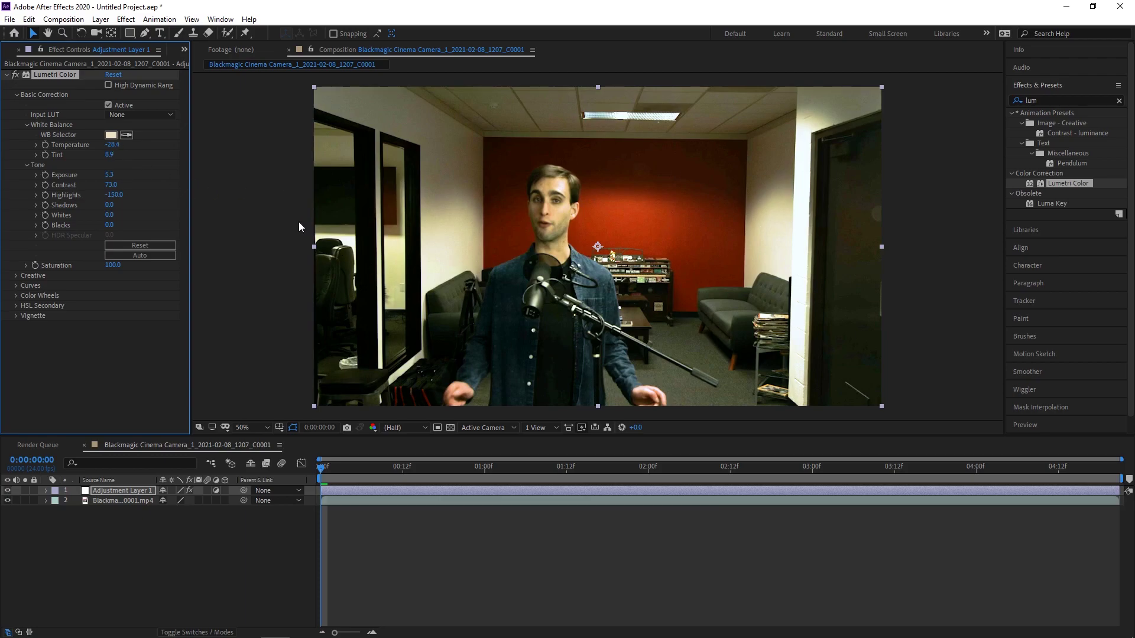
mouse_move(112, 144)
mouse_down()
mouse_move(69, 145)
mouse_move(93, 145)
mouse_up()
- Try adjusting the Shadows and Whites, including a Whites value of 12, and return both to 0
mouse_move(107, 206)
mouse_down()
mouse_move(148, 201)
mouse_move(45, 203)
mouse_move(142, 205)
mouse_move(105, 206)
mouse_up()
drag(107, 214, 177, 204)
click(112, 214)
text(12)
key(Return)
drag(152, 212, 134, 210)
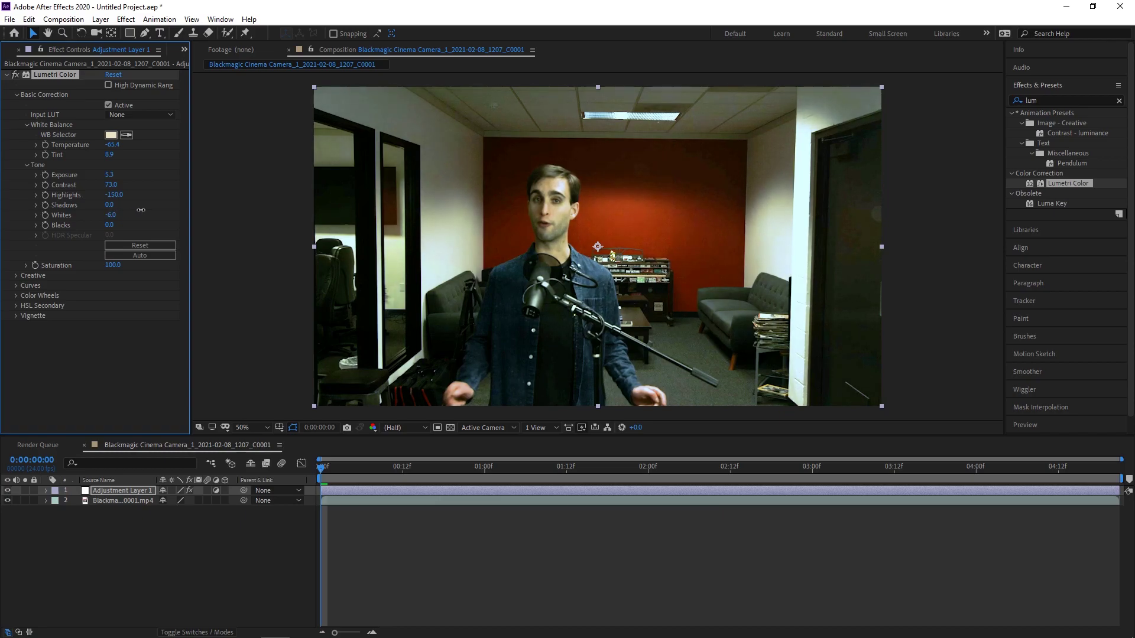
click(112, 215)
text(0)
key(Return)
- Try a slight decrease of the Blacks and reset the value to 0
mouse_move(114, 225)
mouse_down()
mouse_move(124, 224)
mouse_move(102, 224)
mouse_move(114, 227)
mouse_up()
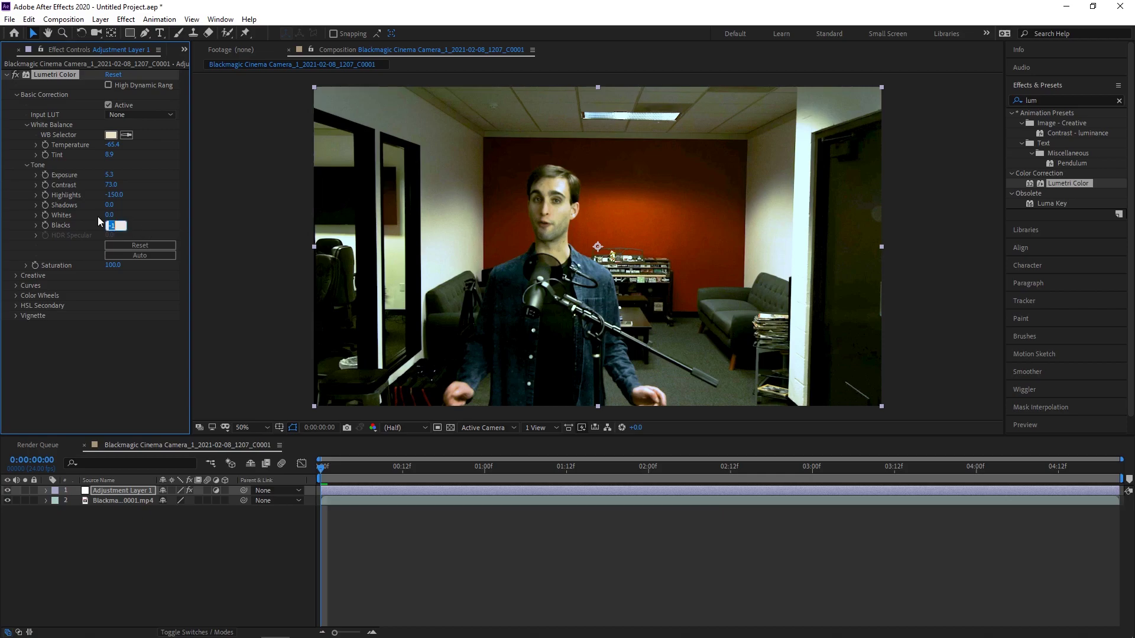
text(0)
key(Return)
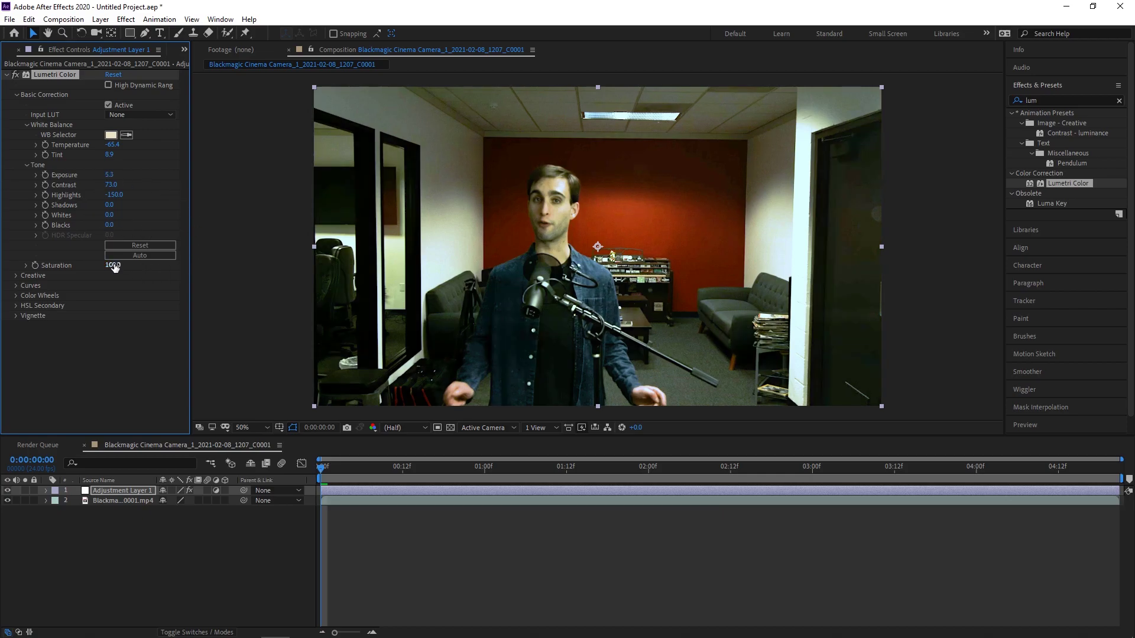
- Set the Saturation in Basic Correction to 95
mouse_move(114, 267)
mouse_down()
mouse_move(142, 259)
mouse_move(95, 259)
mouse_move(119, 259)
mouse_move(105, 260)
mouse_up()
click(112, 266)
text(95)
key(Return)
- Compare the shot with the adjustment layer hidden and shown, and play back the graded clip
click(8, 491)
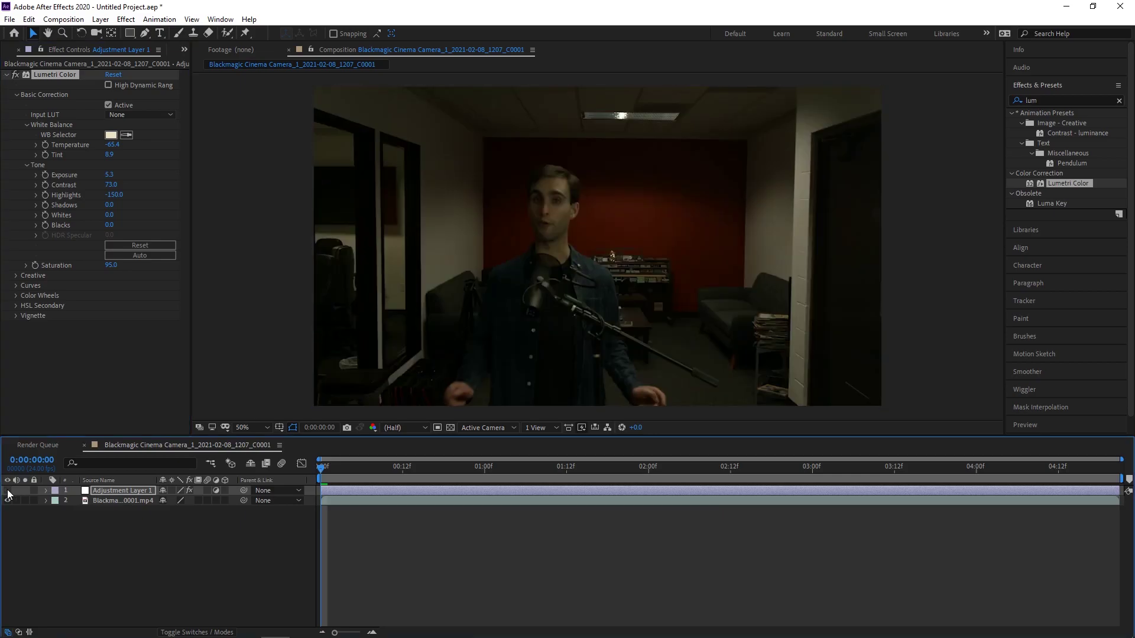
click(8, 492)
key(space)
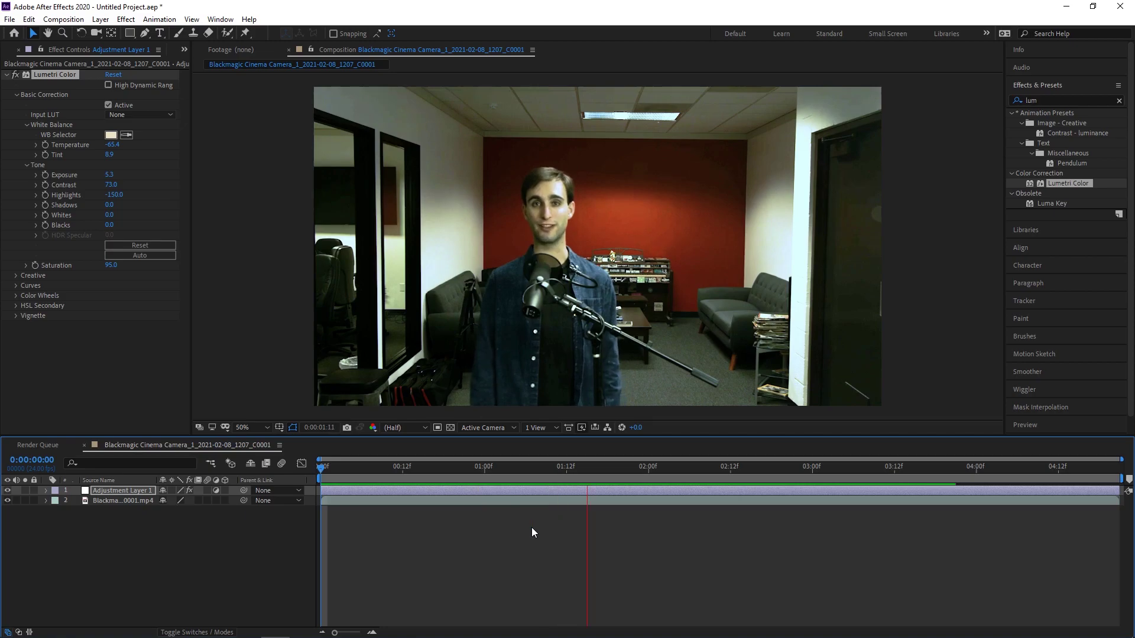
key(space)
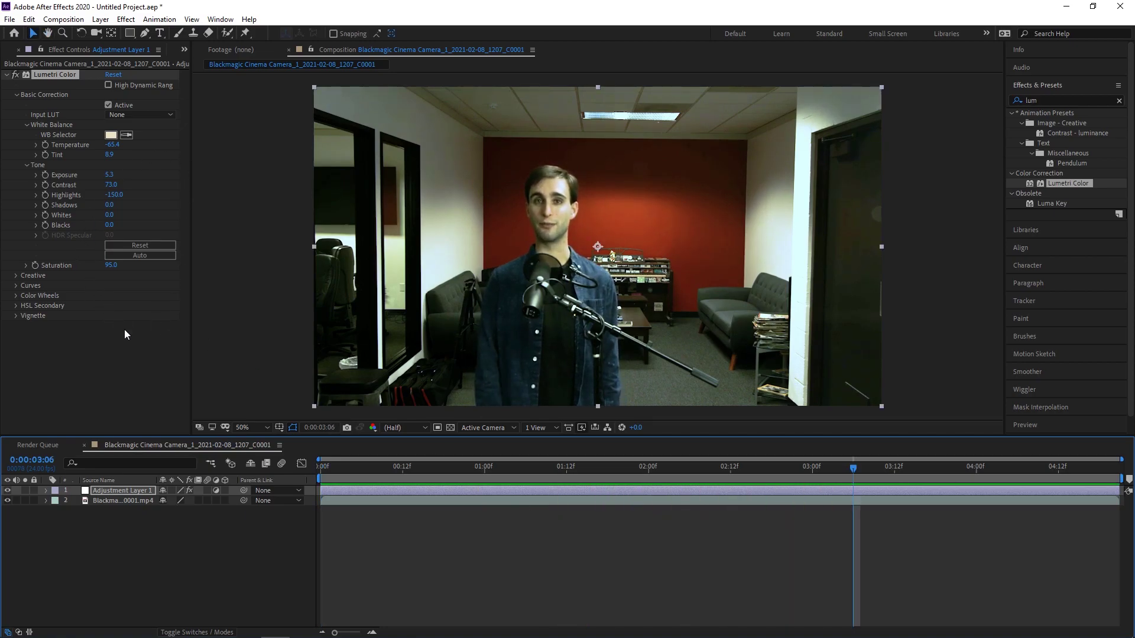
- Expand the Creative section of Lumetri Color to reach its Adjustments and Split Toning controls
click(16, 276)
scroll(12, 277, down, 1)
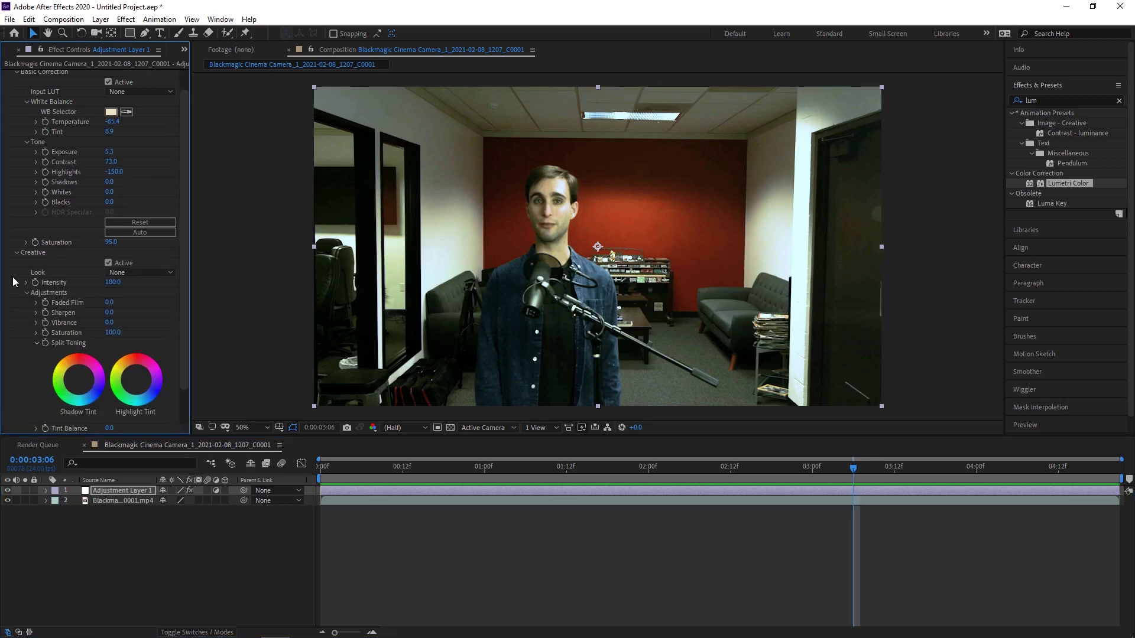
drag(186, 222, 180, 264)
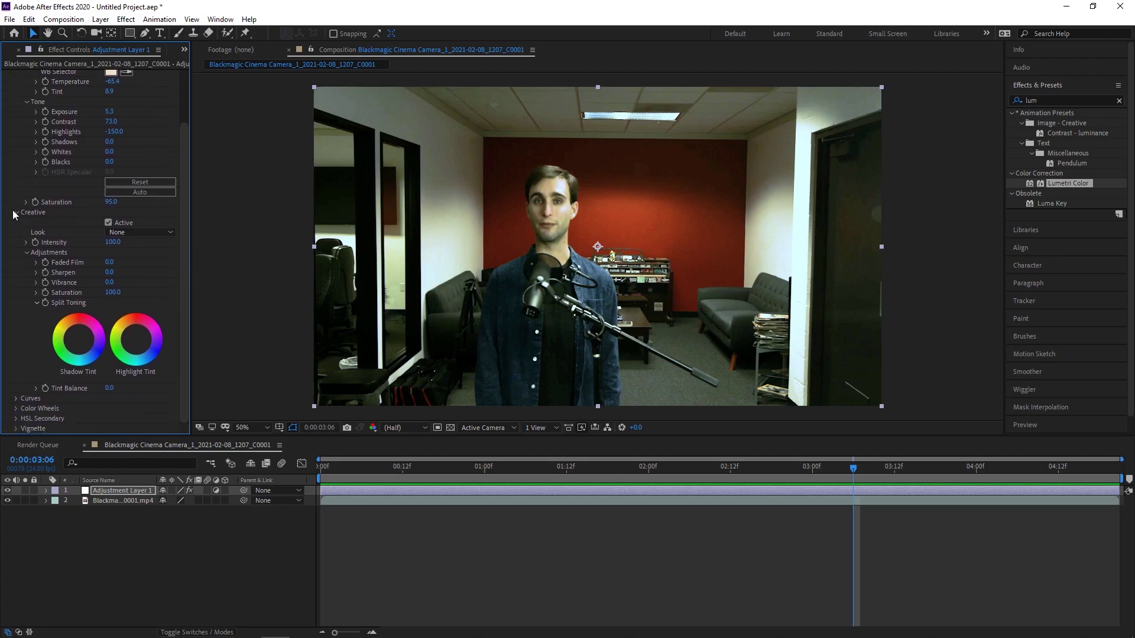
- Try a Faded Film value of about 79 and a Blacks value of about 21, undoing each
drag(109, 262, 150, 262)
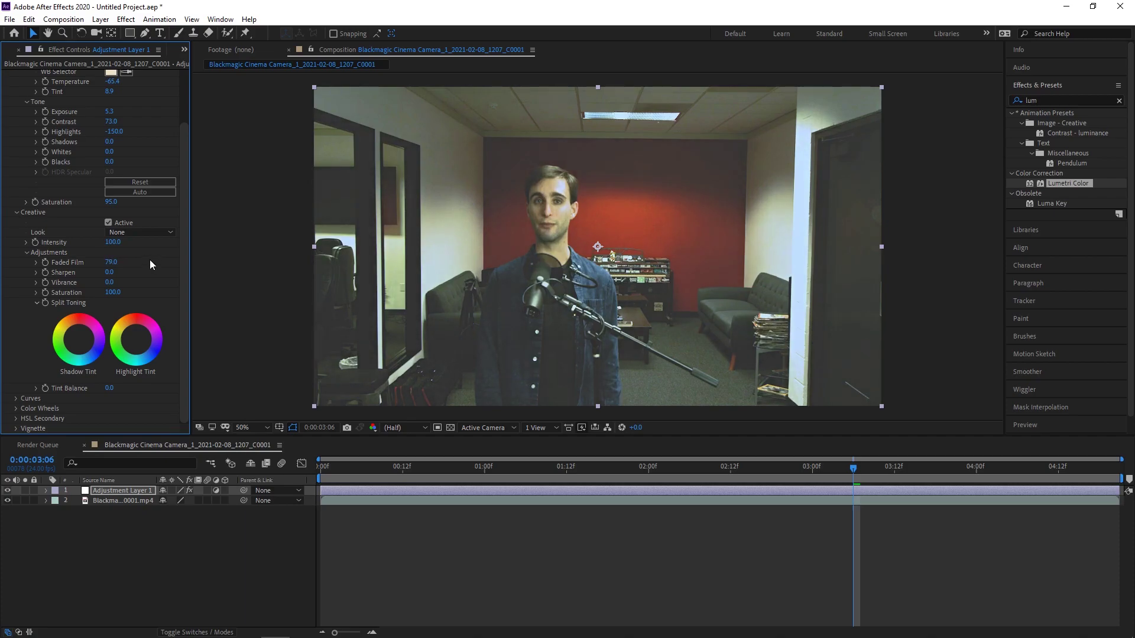
key(ctrl+z)
drag(109, 161, 120, 161)
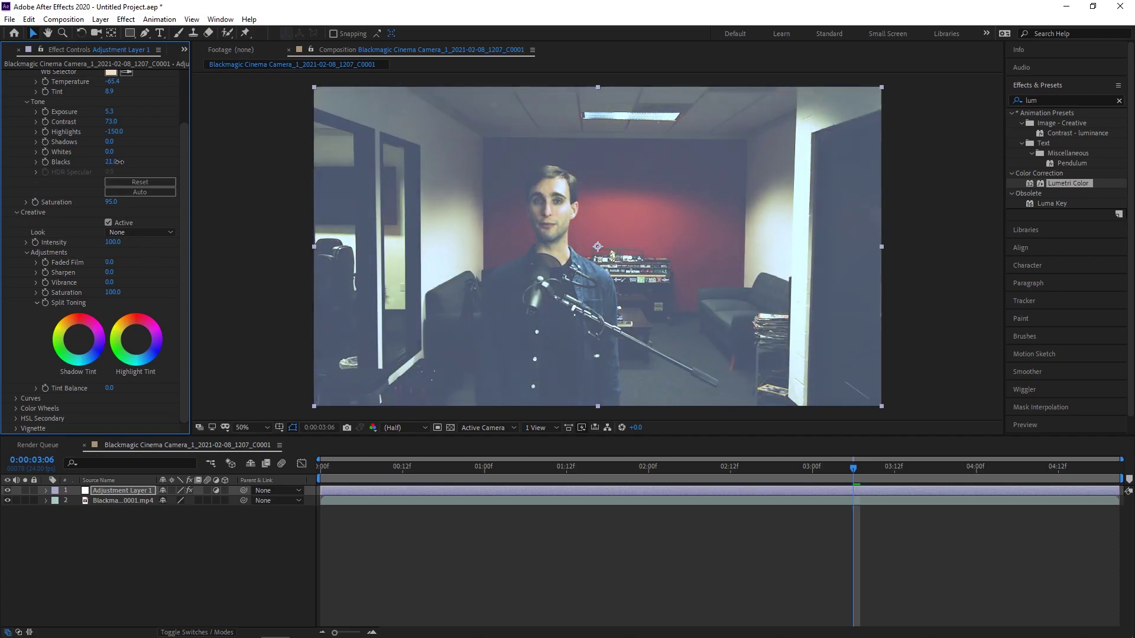
key(ctrl+z)
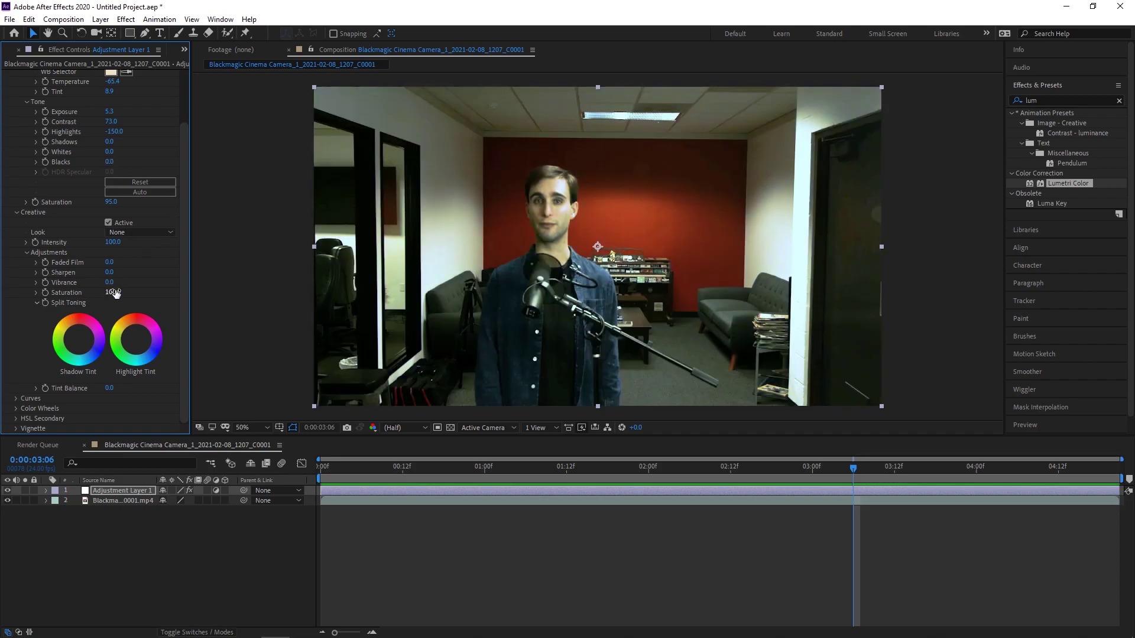
- Try Sharpen values of about 95 and 32 in the Creative adjustments, and preview the clip
drag(109, 262, 148, 269)
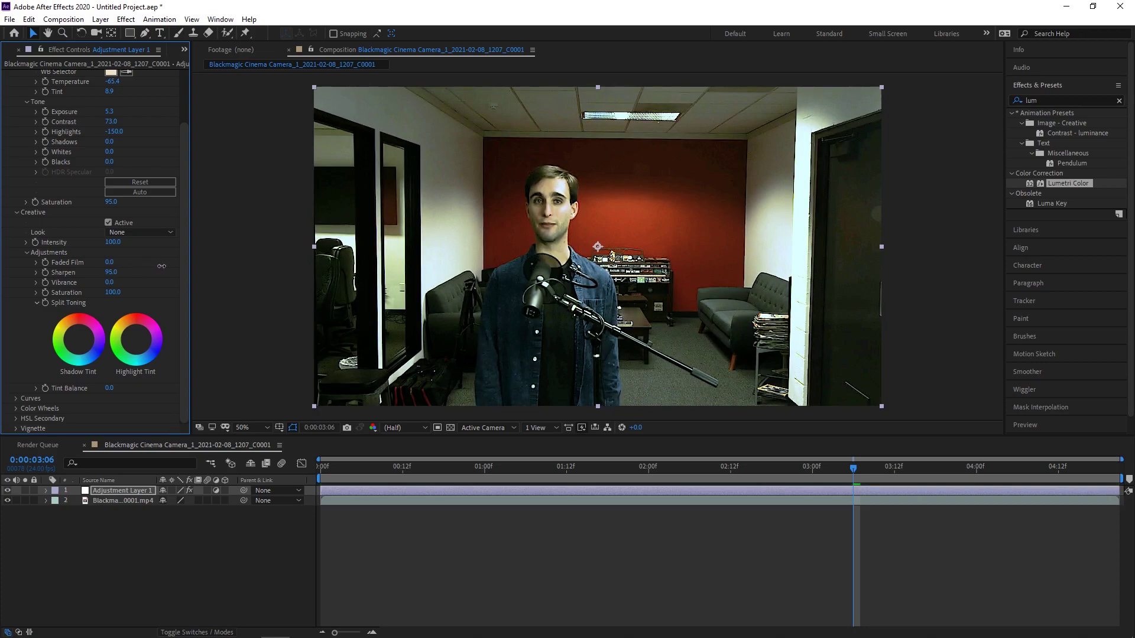
drag(111, 273, 195, 265)
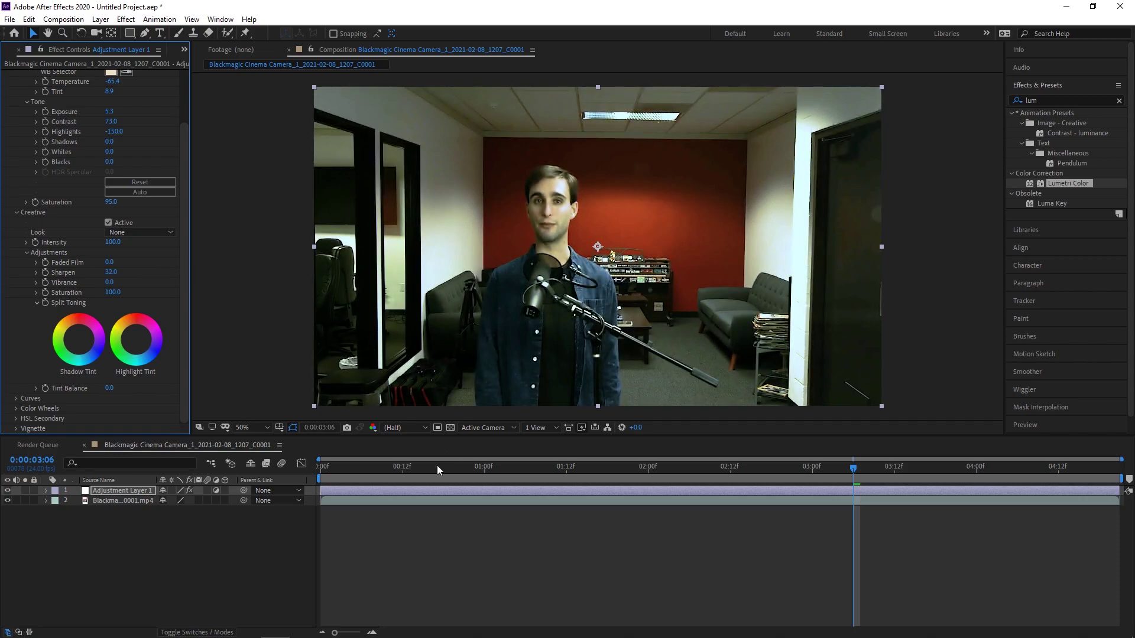
key(space)
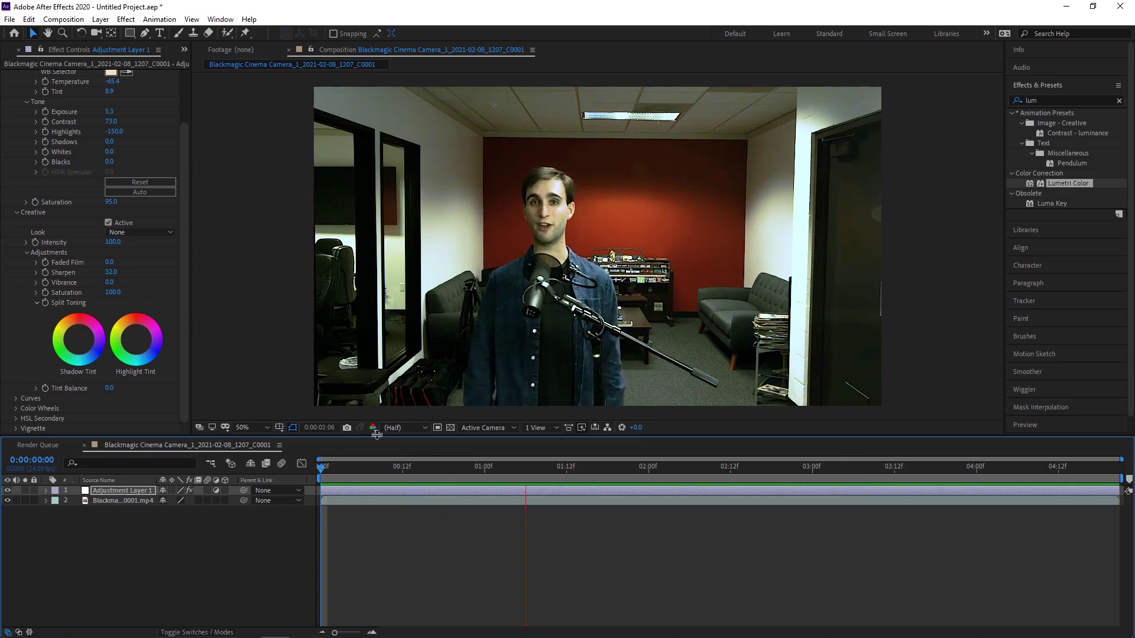
- Set the Creative Sharpen value to 20 and play back the clip
click(112, 272)
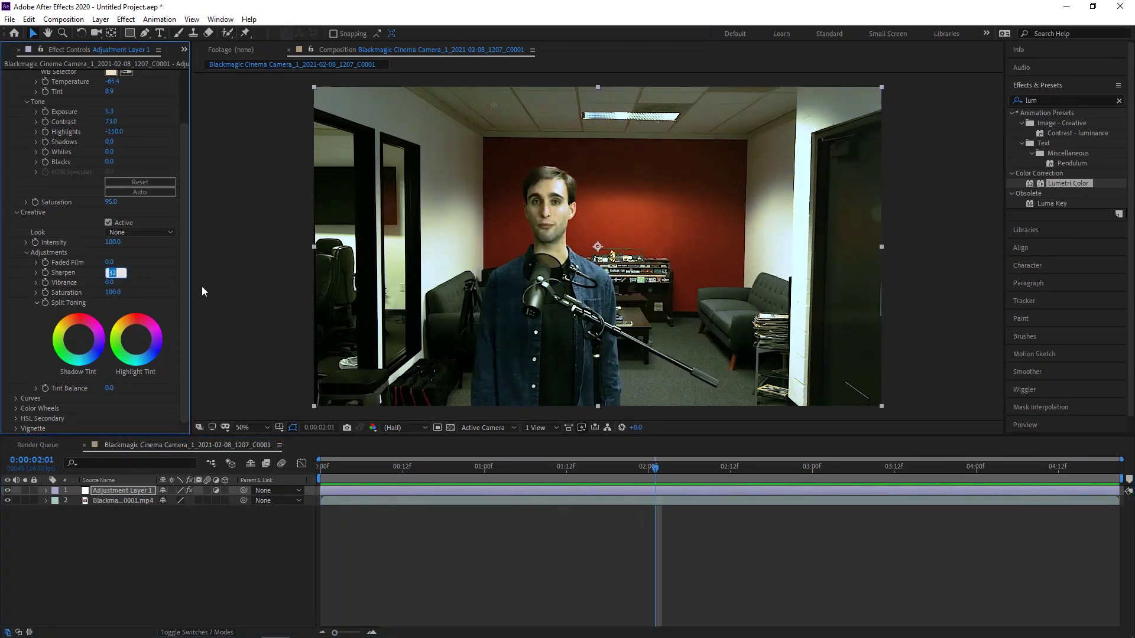
text(20)
key(Return)
key(space)
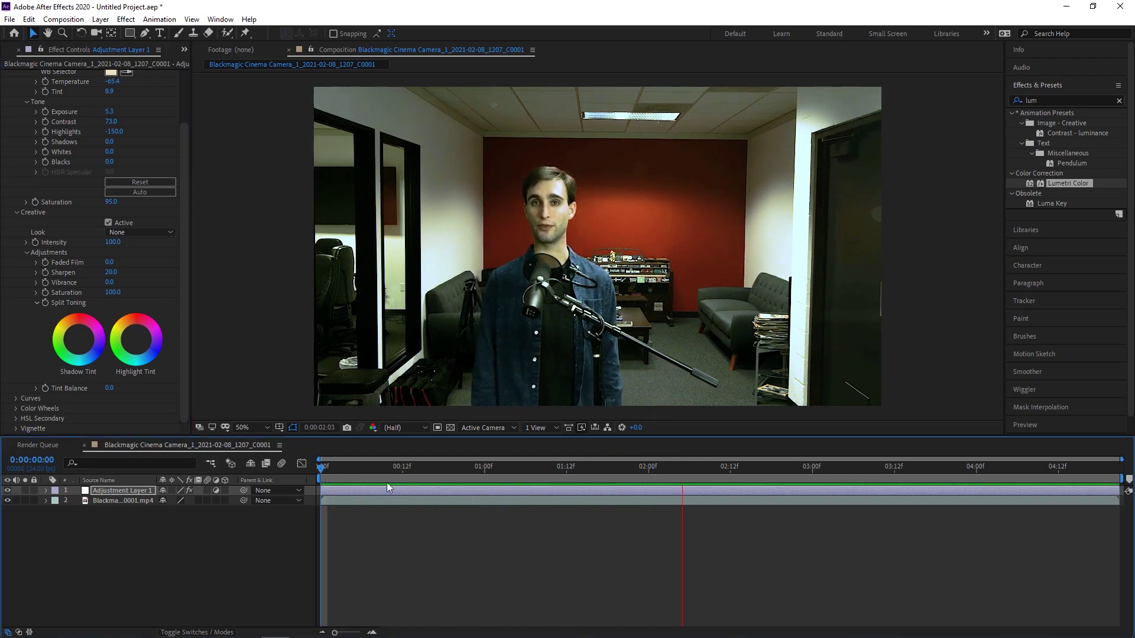
- Try a Creative Sharpen value of 0, preview the clip, and undo the change
key(space)
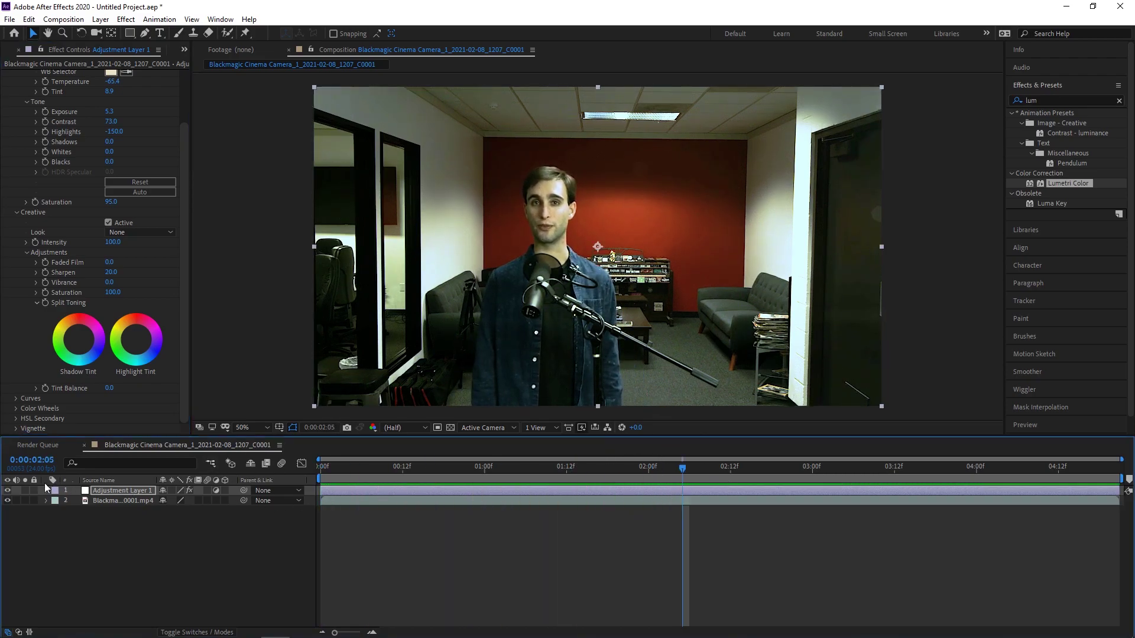
click(112, 273)
text(0)
key(Return)
key(space)
key(space)
key(ctrl+z)
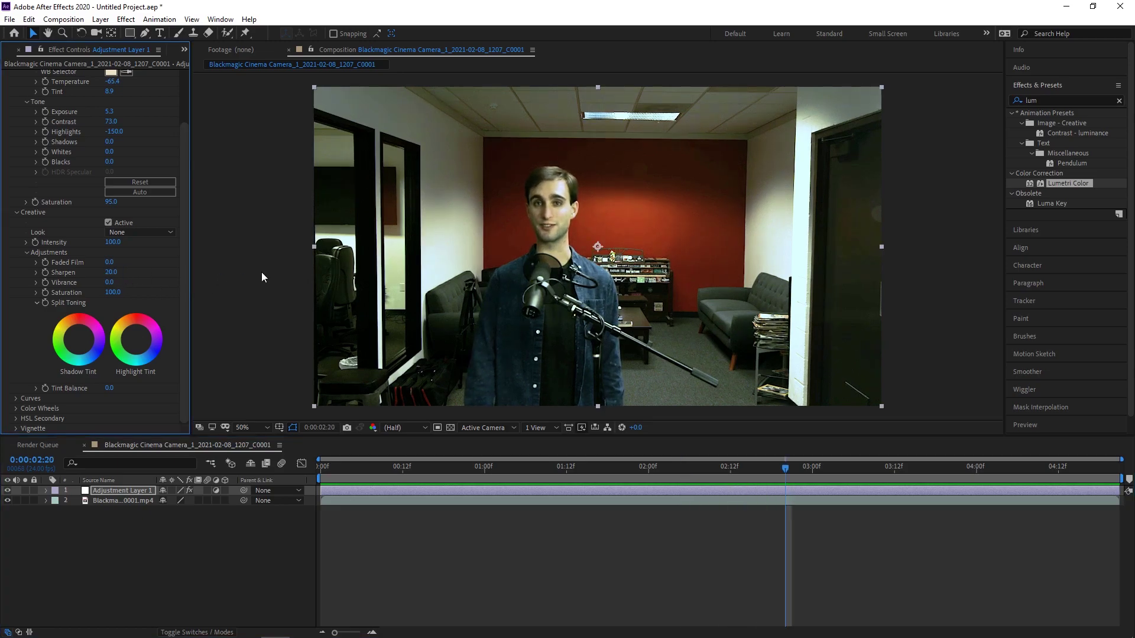
- Return to the first frame and try a higher Vibrance value in the Creative adjustments
click(260, 459)
key(Home)
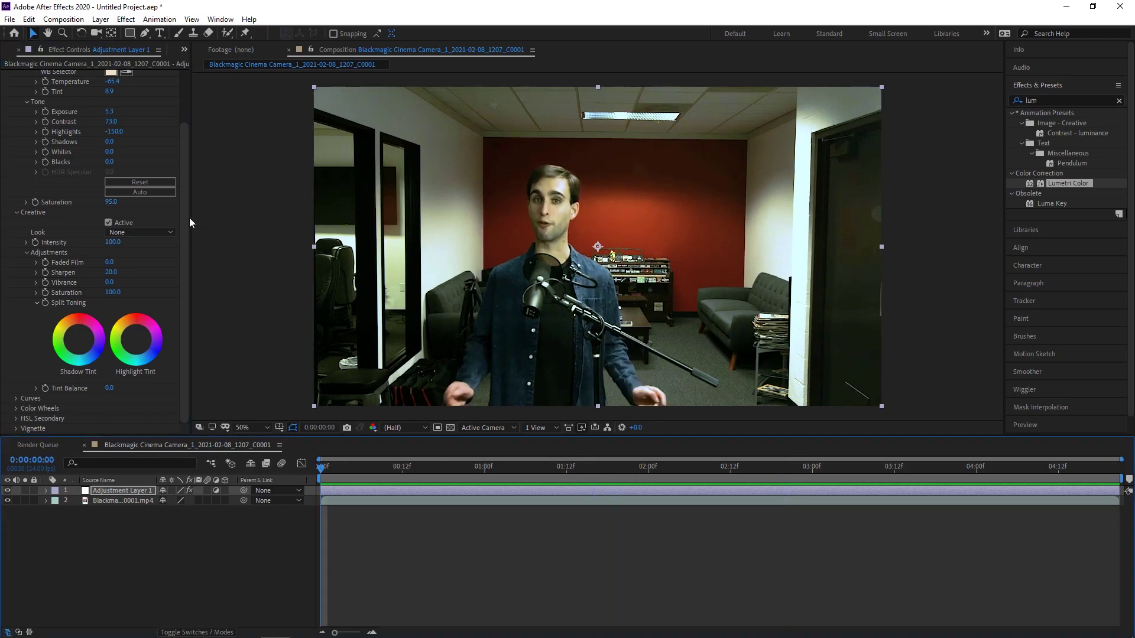
click(182, 139)
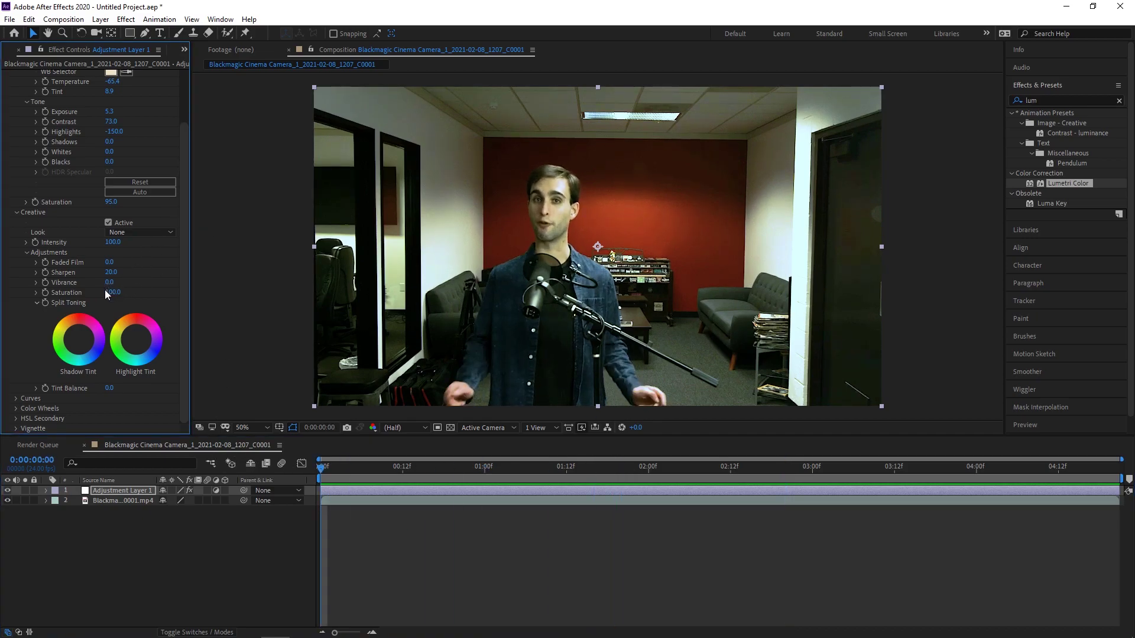
drag(109, 282, 143, 278)
- Open the Curves section, try lifting the shadows on the RGB curve, and reset the curve to a straight line
click(16, 398)
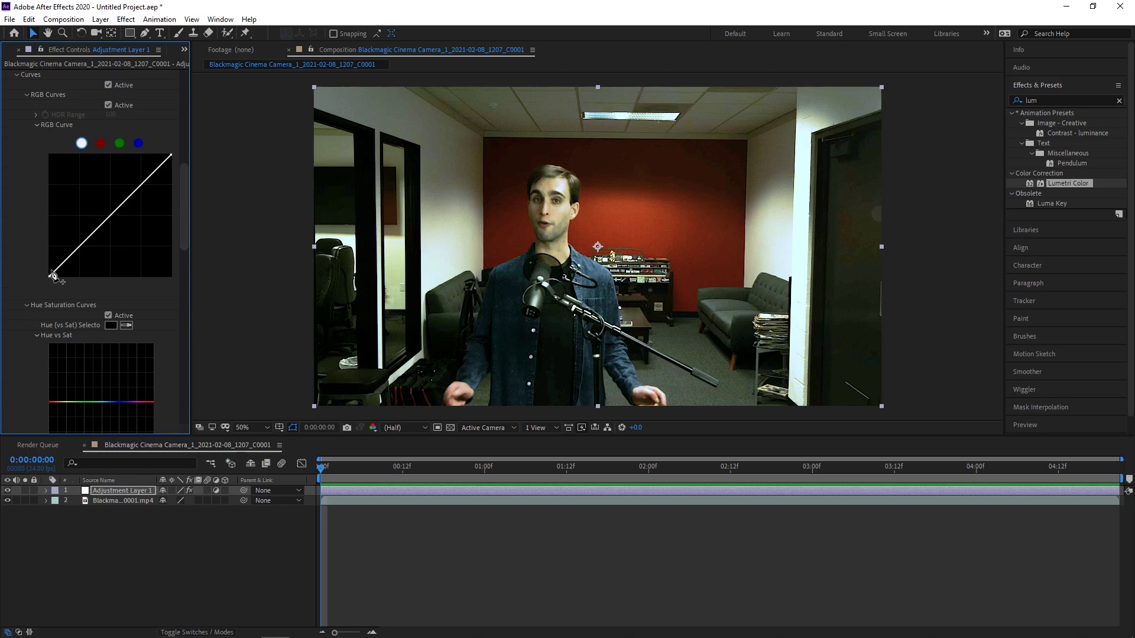
drag(112, 215, 110, 211)
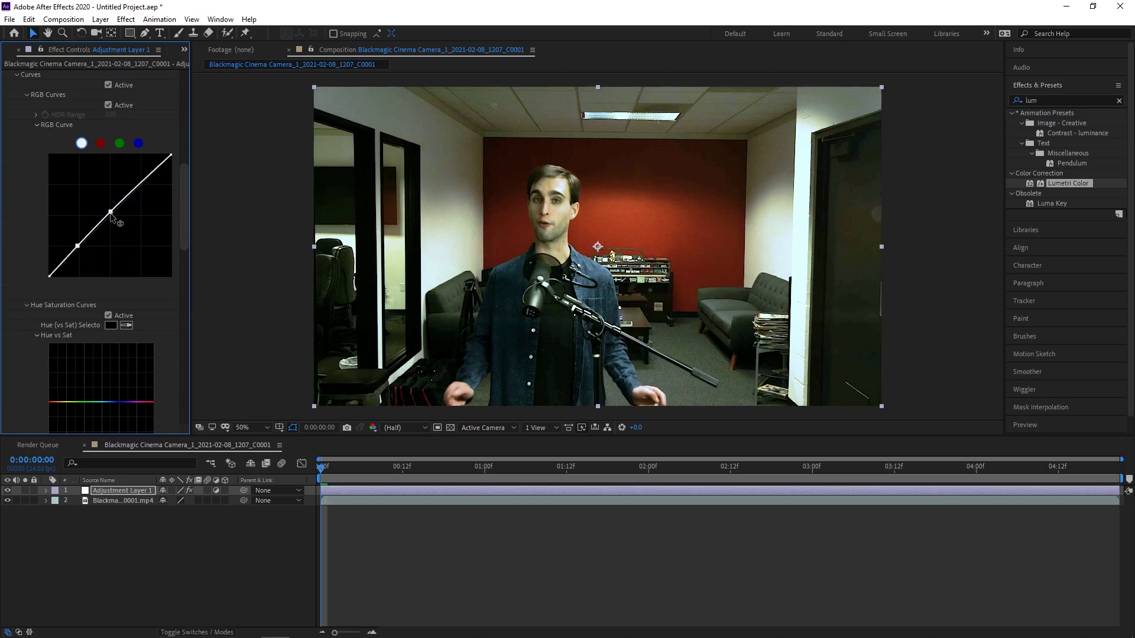
drag(79, 250, 77, 234)
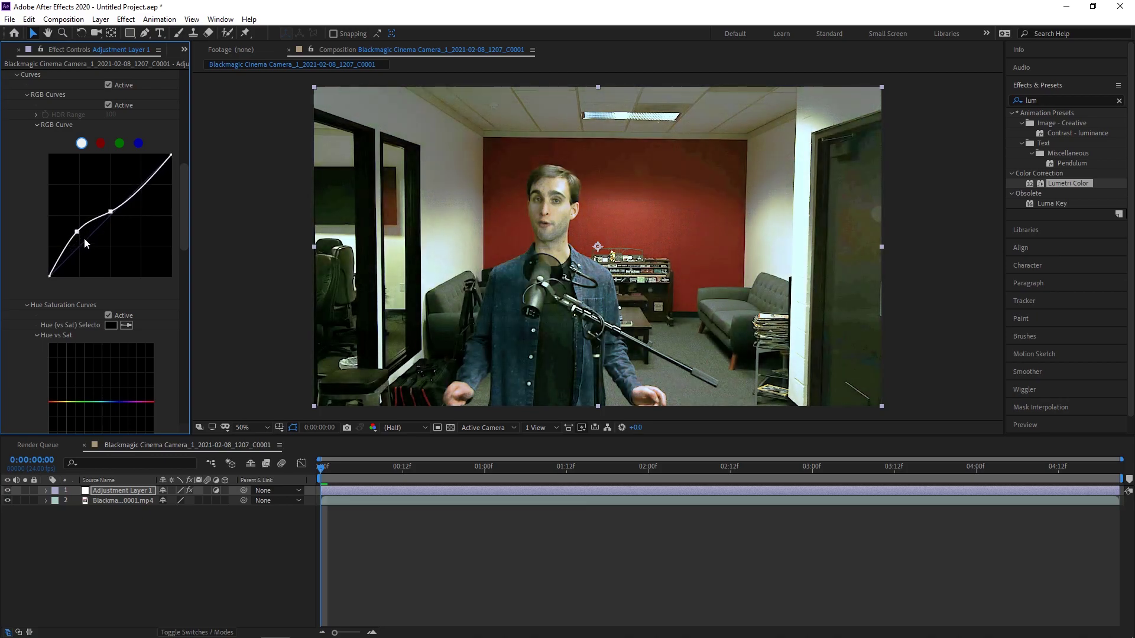
double_click(114, 243)
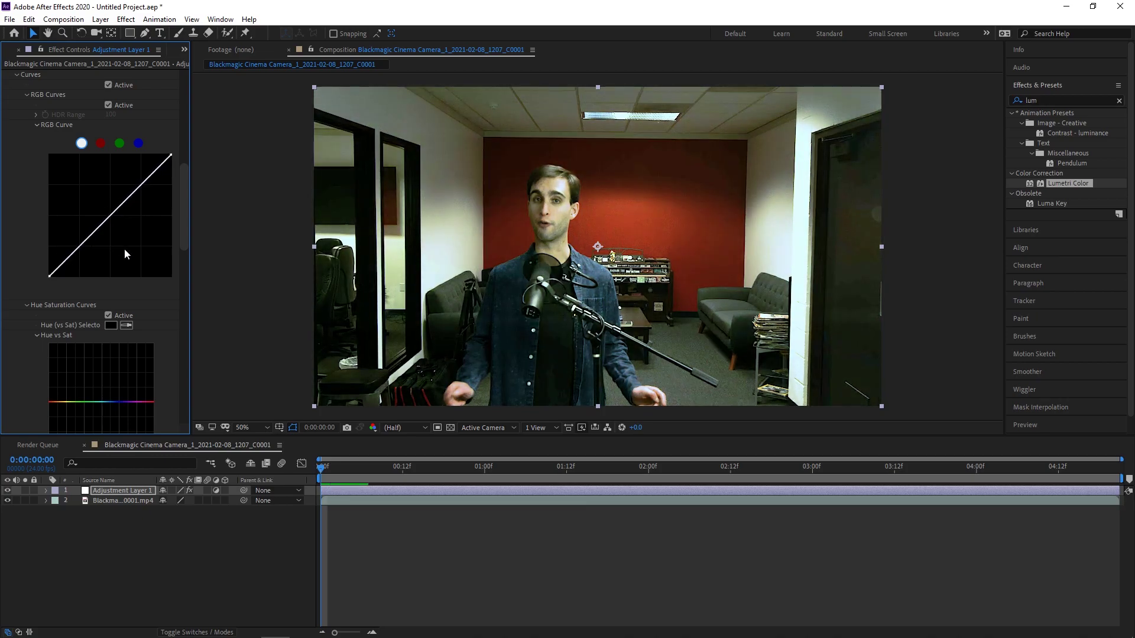
- Expand the Color Wheels section of Lumetri Color to reach the Midtones, Shadows and Highlights wheels
drag(184, 200, 182, 94)
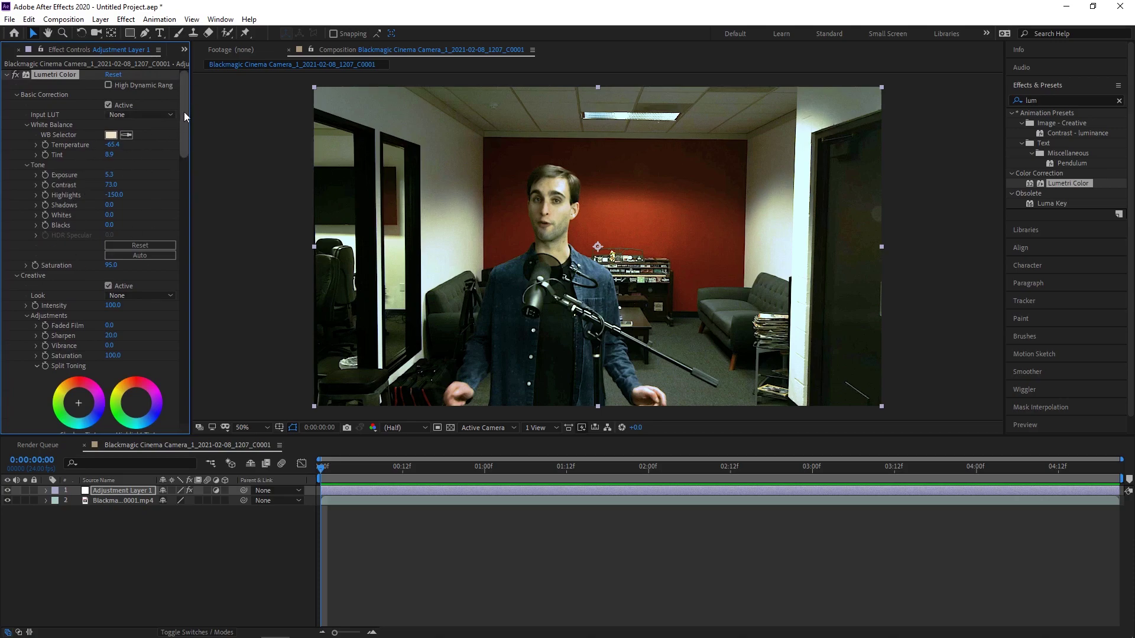
drag(182, 116, 182, 405)
click(16, 408)
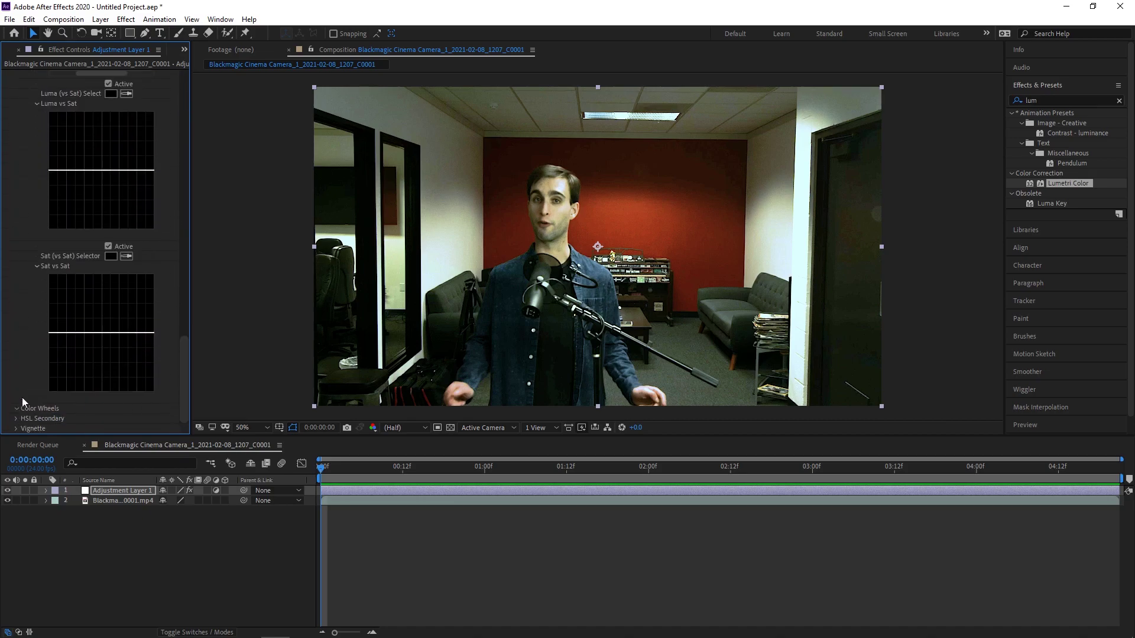
drag(183, 350, 180, 388)
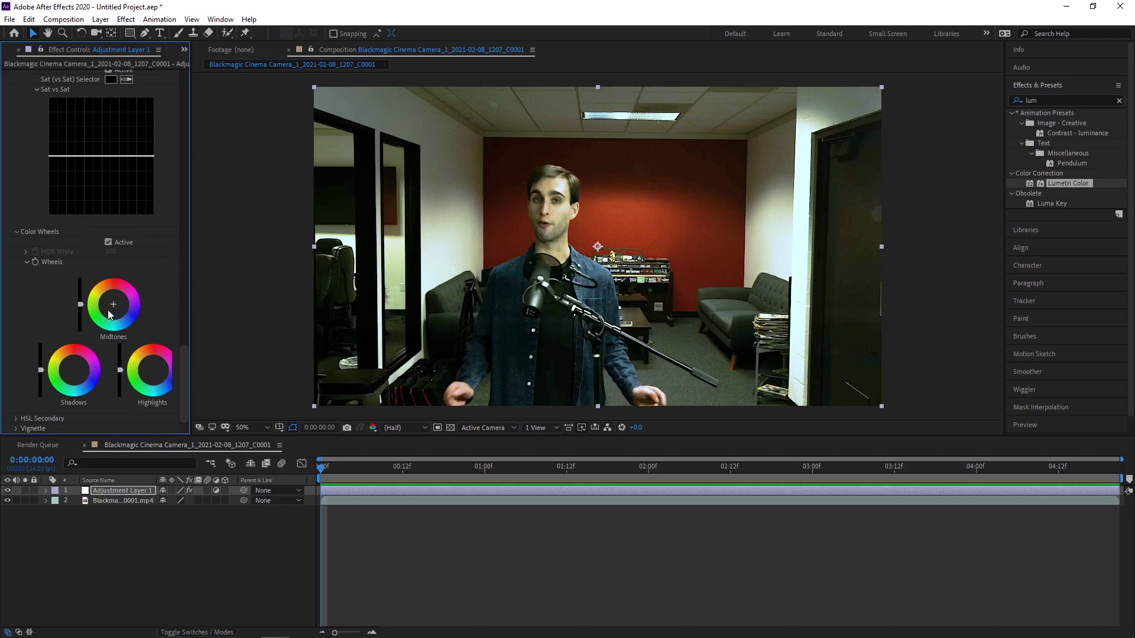
- Try a green tint and a raised brightness level on the Highlights color wheel, and undo the changes
drag(152, 356, 137, 359)
drag(161, 405, 158, 419)
drag(135, 376, 138, 374)
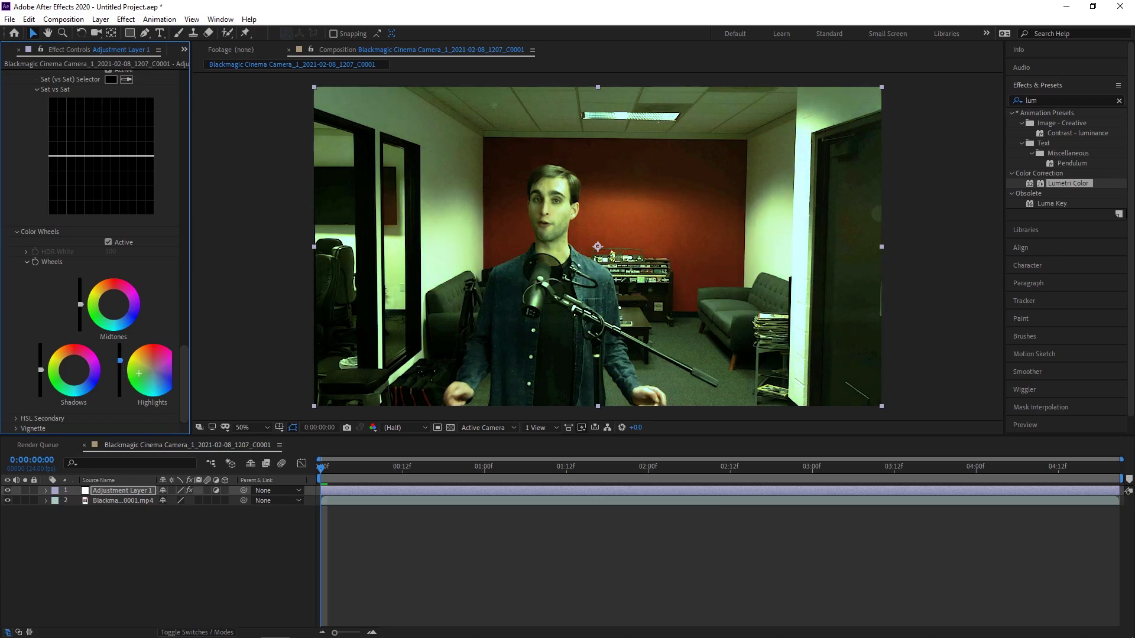
mouse_move(120, 375)
mouse_down()
mouse_move(120, 397)
mouse_move(119, 362)
mouse_up()
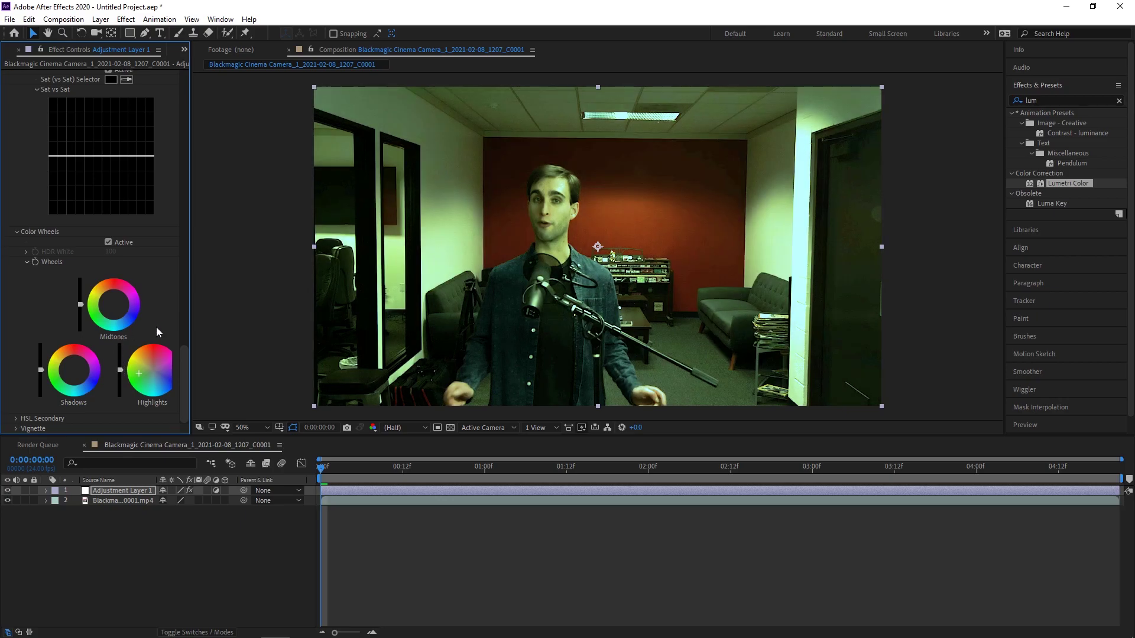
key(ctrl+z)
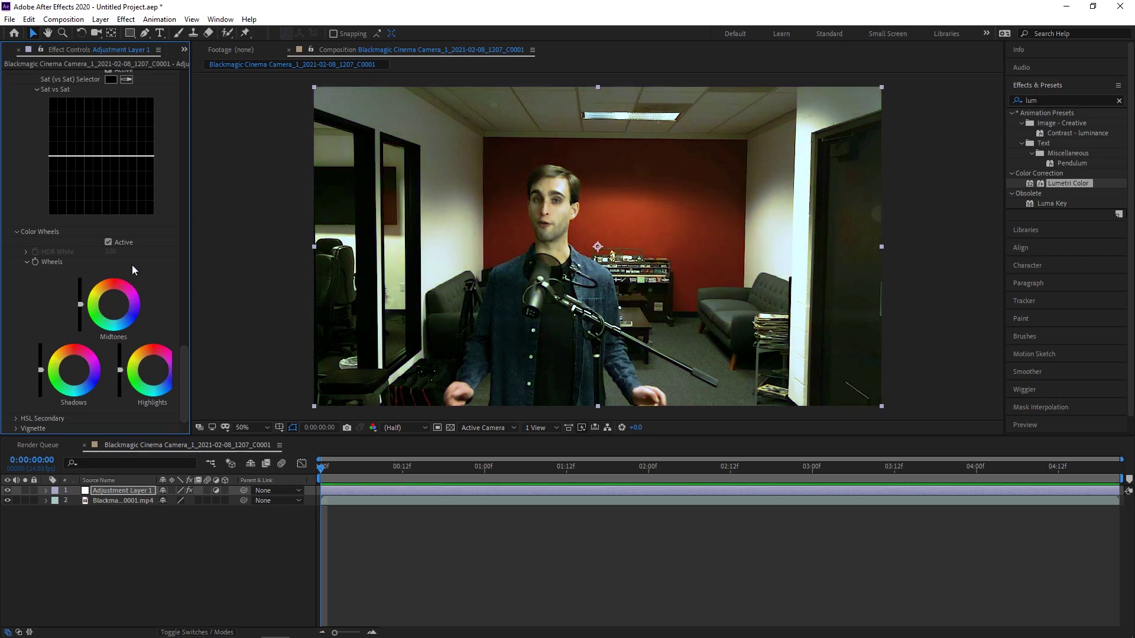
- Try tinting Shadows slightly toward cyan-green and Midtones slightly toward yellow-orange on the color wheels, and preview the clip
drag(71, 392, 73, 376)
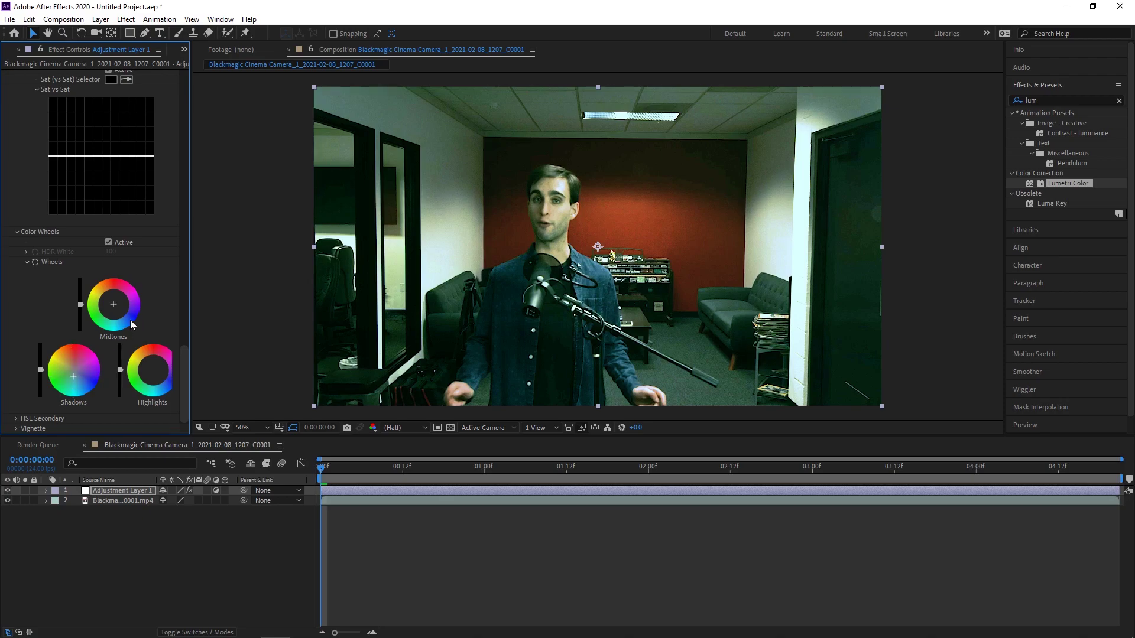
drag(104, 282, 110, 300)
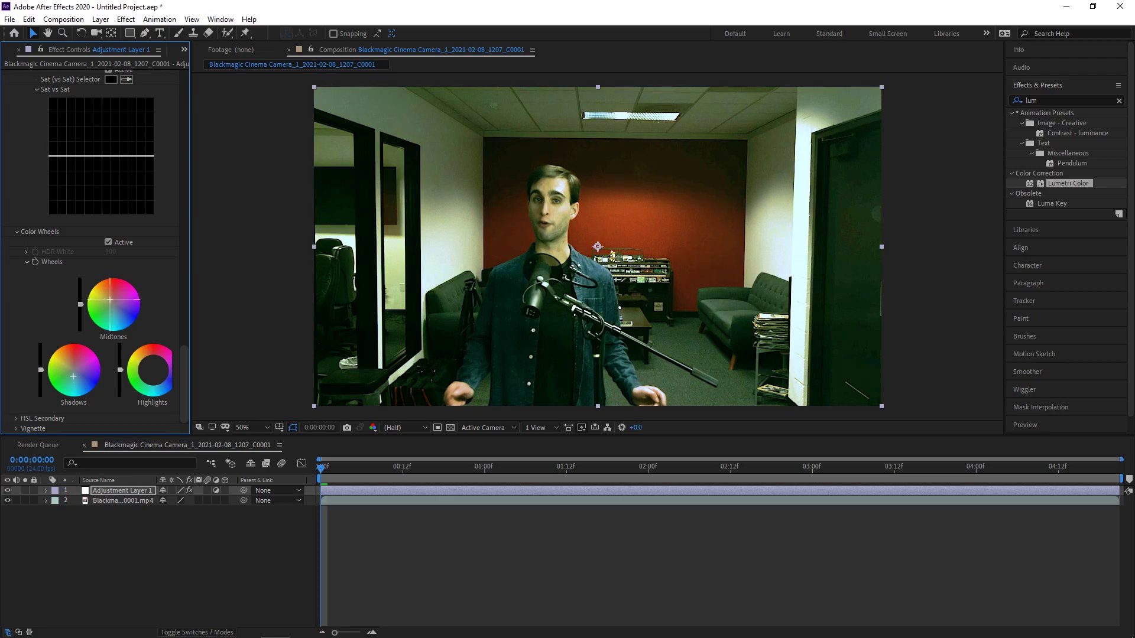
click(307, 479)
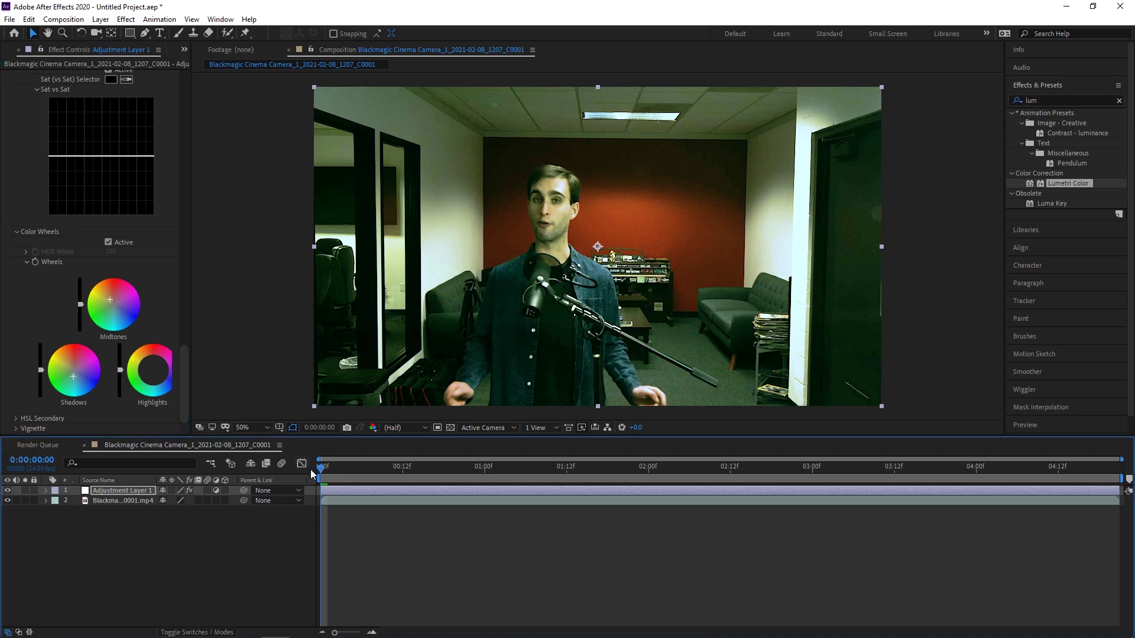
drag(72, 370, 73, 376)
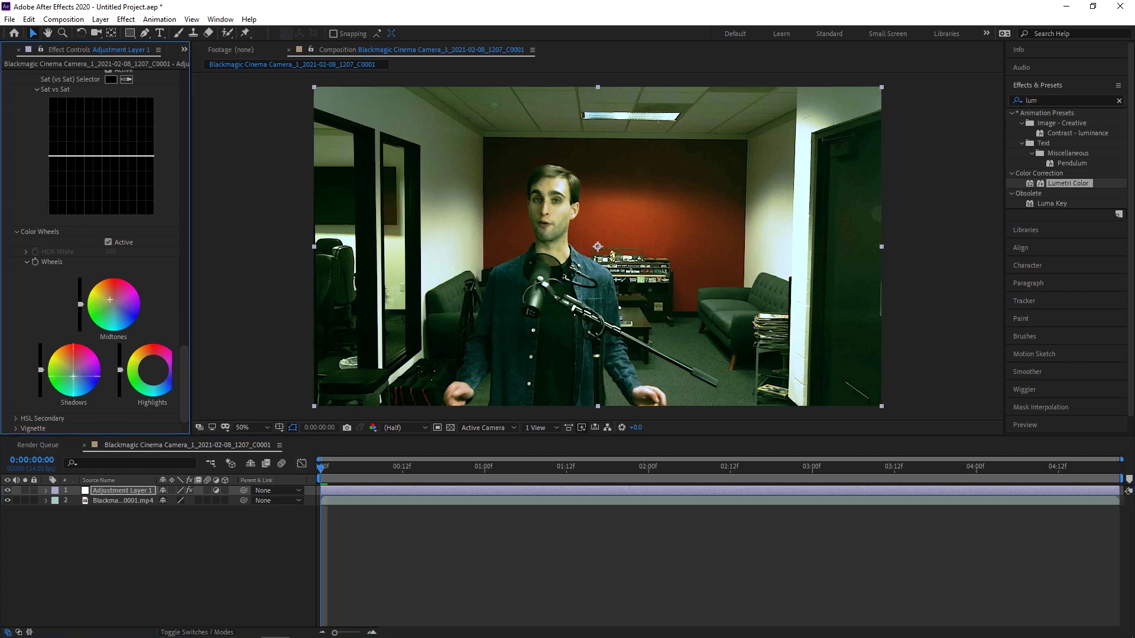
click(407, 537)
key(space)
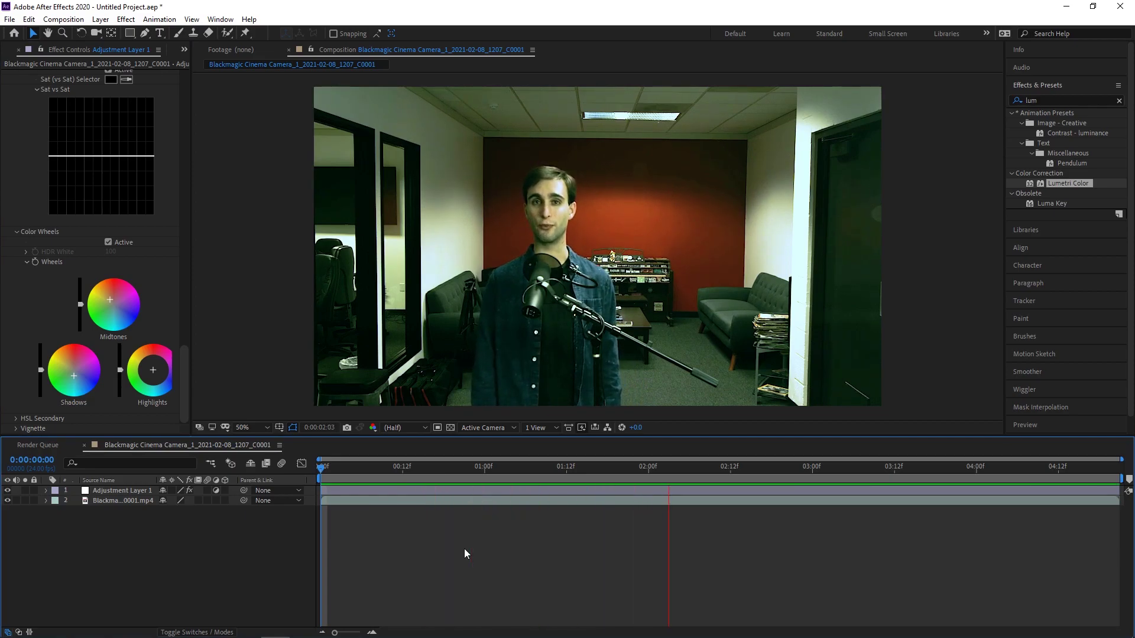
key(space)
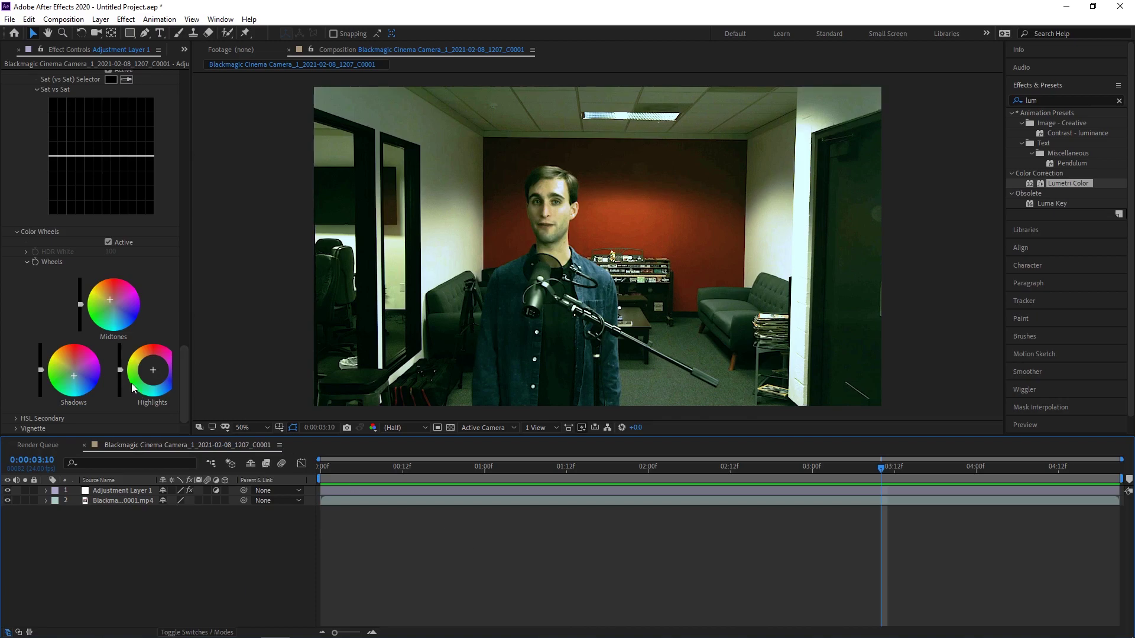
- Try a slight green tint on the Highlights wheel, clear the color wheel tints, and play back the clip
drag(146, 359, 149, 368)
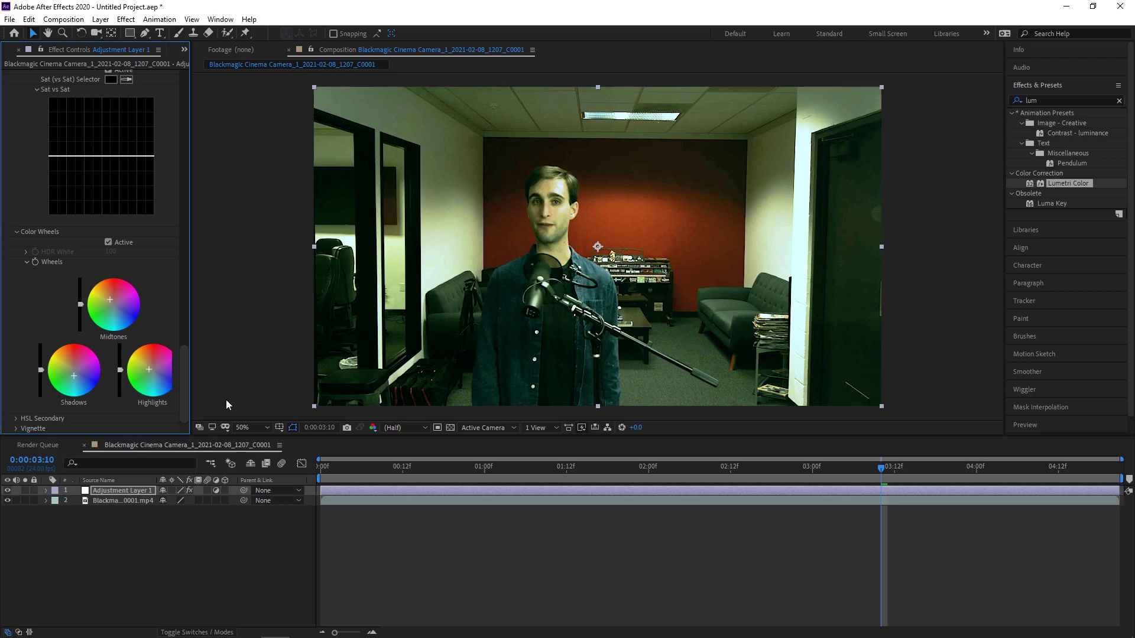
key(space)
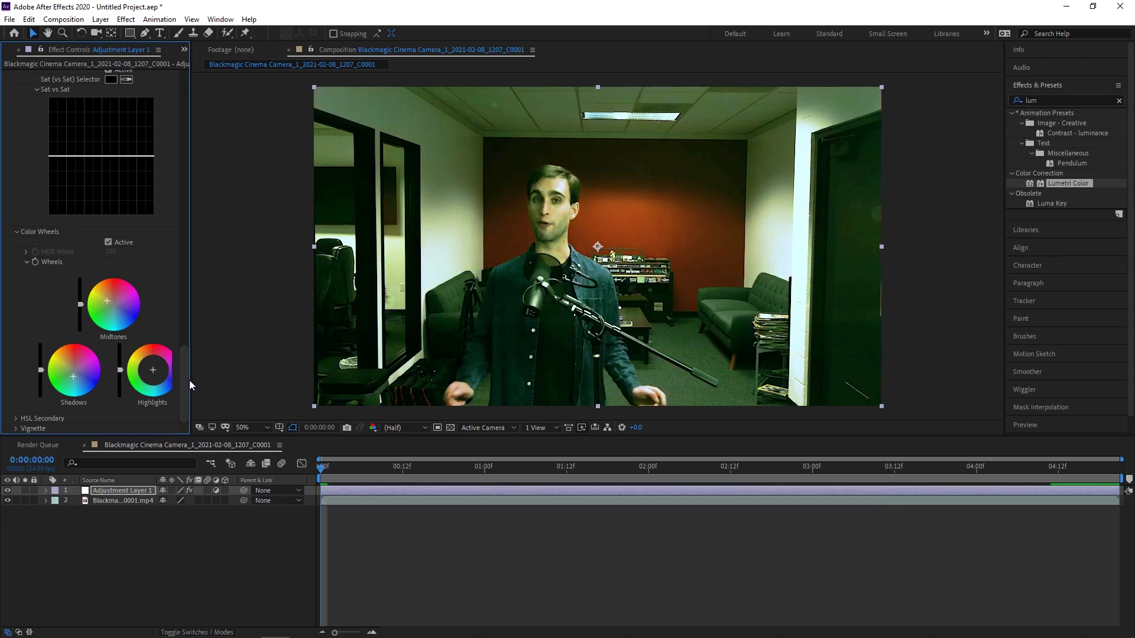
click(342, 468)
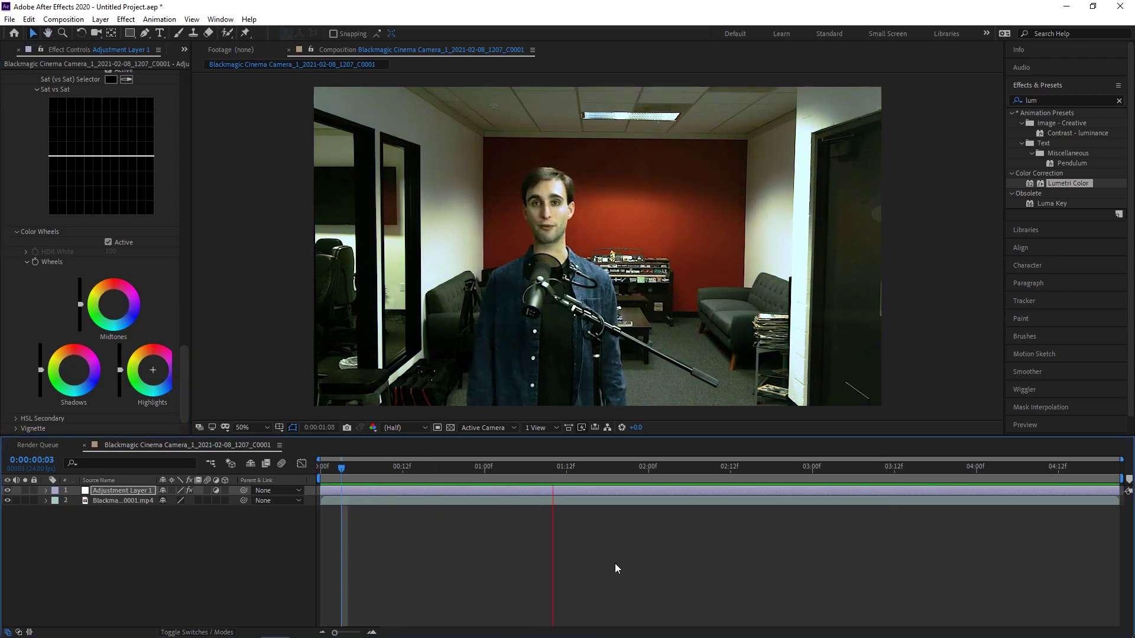
key(space)
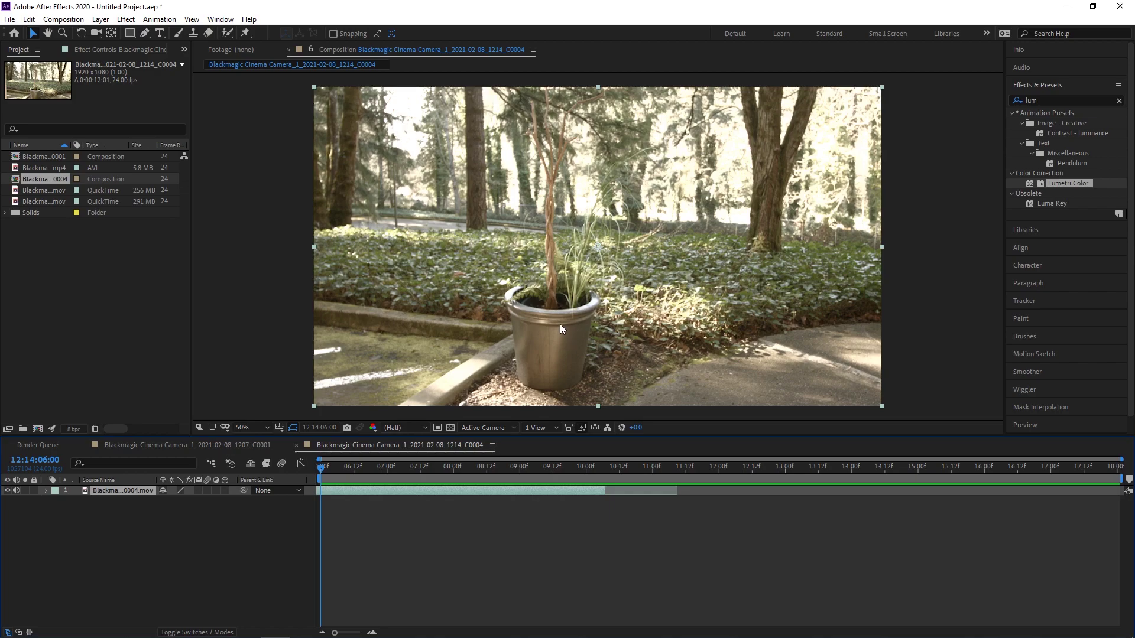
- Add an adjustment layer above the potted plant clip in the C0004 composition
right_click(517, 516)
mouse_move(592, 433)
mouse_move(565, 386)
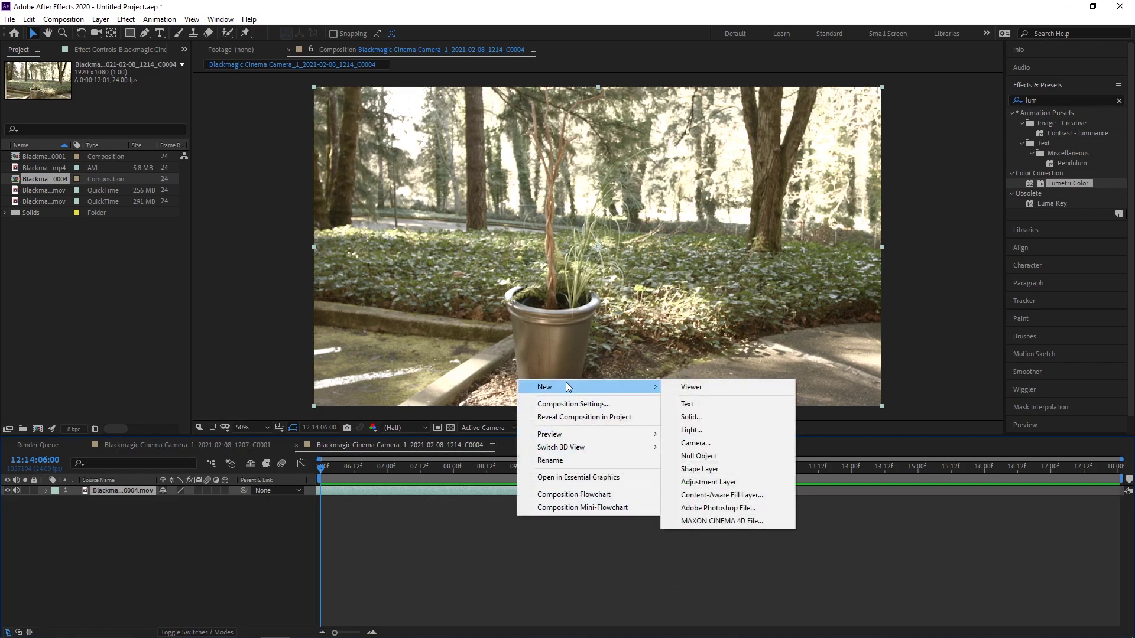
click(756, 482)
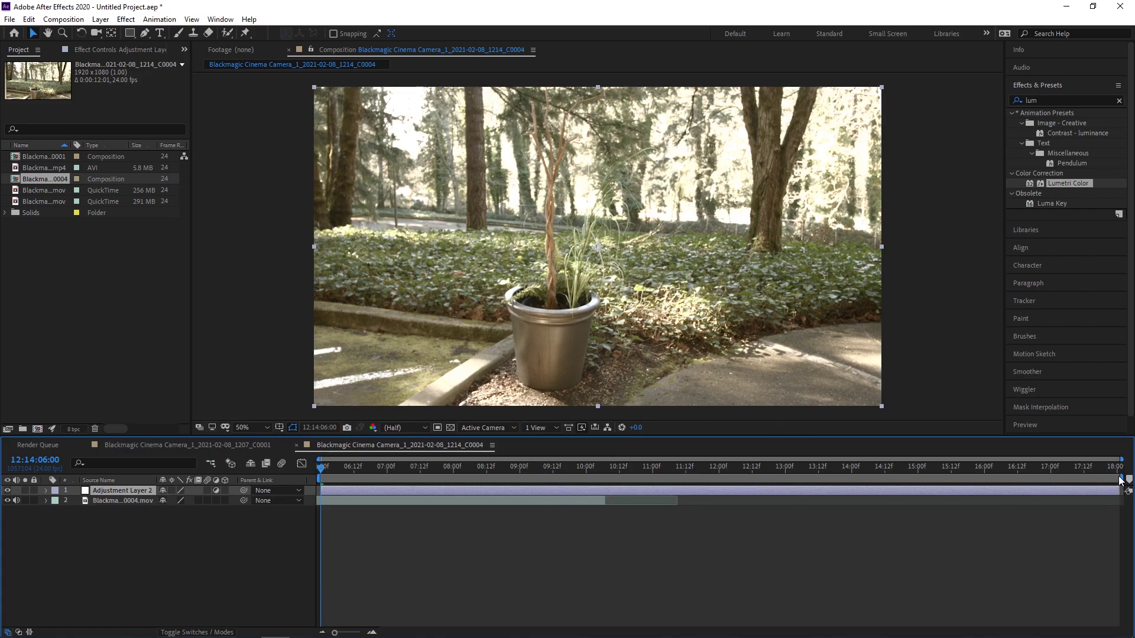
- End the work area near the plant clip's end and apply Lumetri Color to Adjustment Layer 2 with Basic Correction expanded
drag(1112, 480, 595, 480)
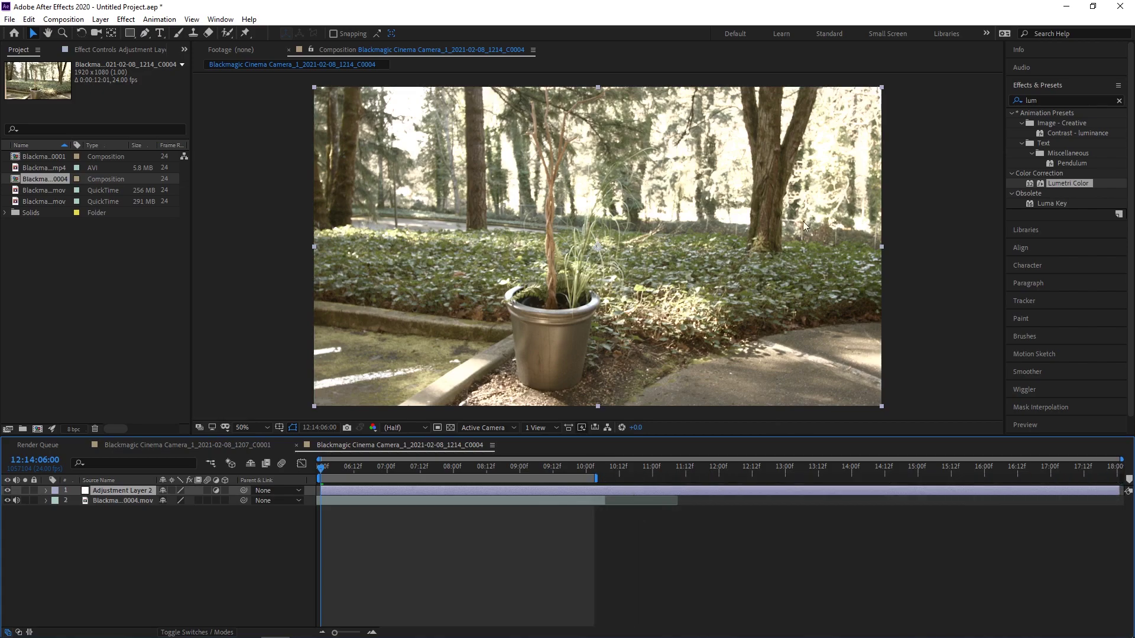
drag(1063, 183, 534, 488)
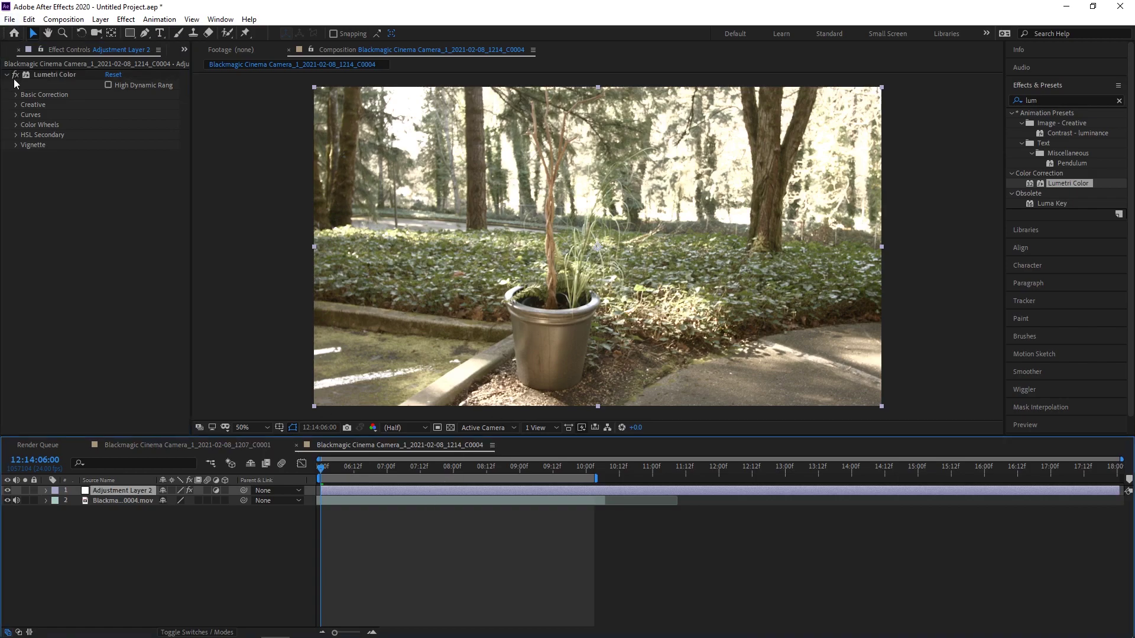
click(16, 94)
- Try sampling the white balance from the bright ground streak, the sky and the sunlit background, resetting Lumetri Color between tries
click(127, 135)
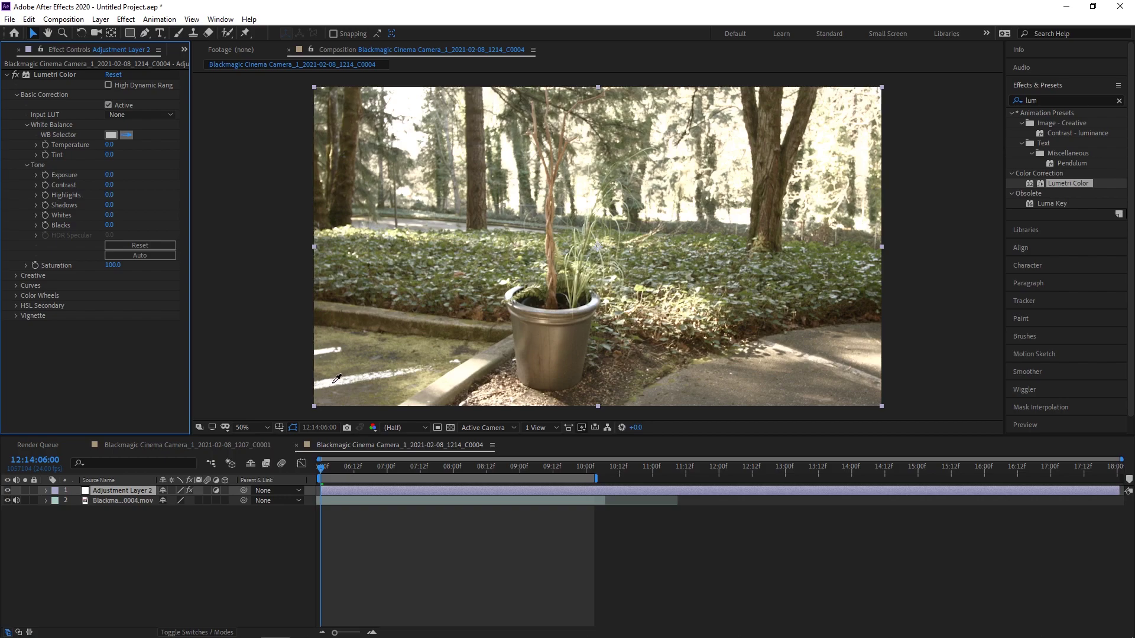
click(333, 383)
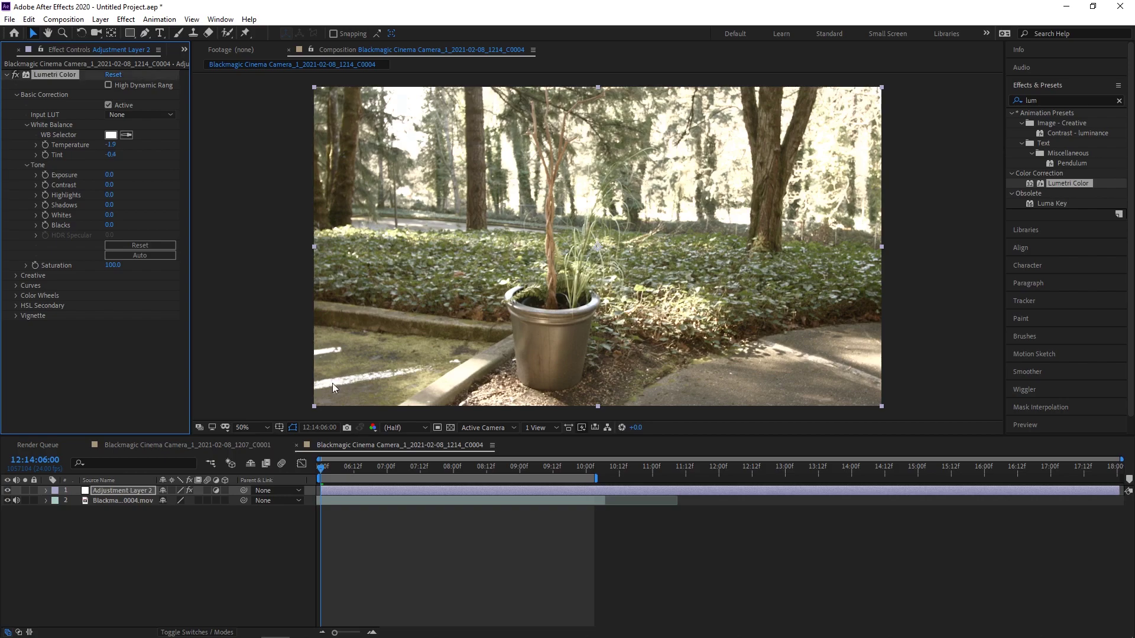
click(130, 134)
click(421, 109)
click(113, 74)
click(126, 135)
click(691, 216)
- Sample the white balance from the bright sky behind the trees and from the rim of the plant pot
click(128, 135)
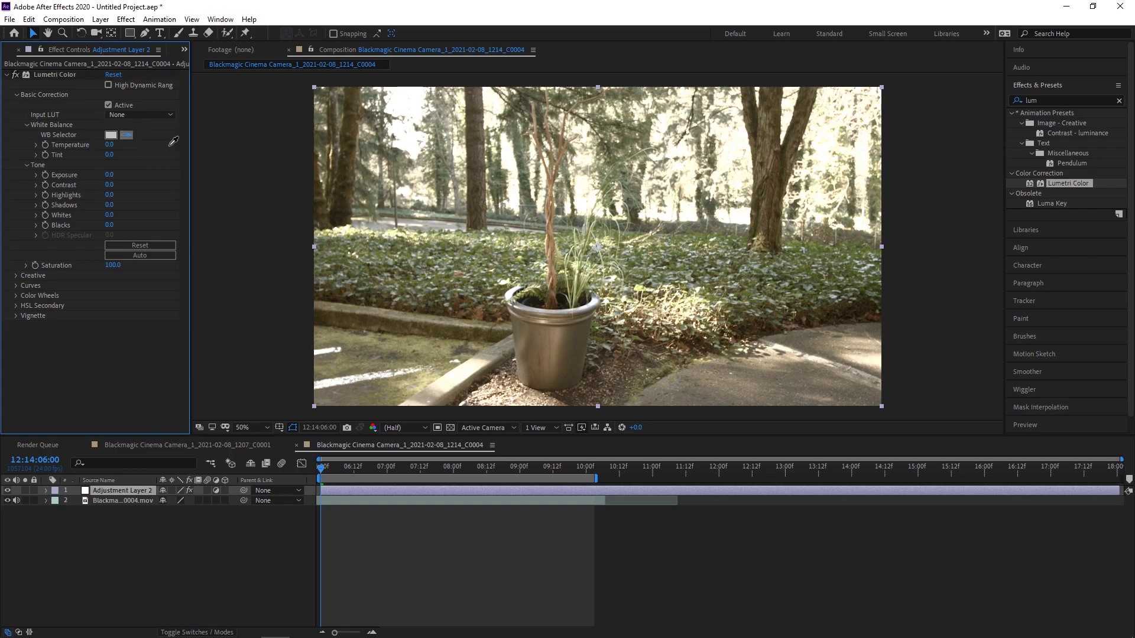
click(407, 109)
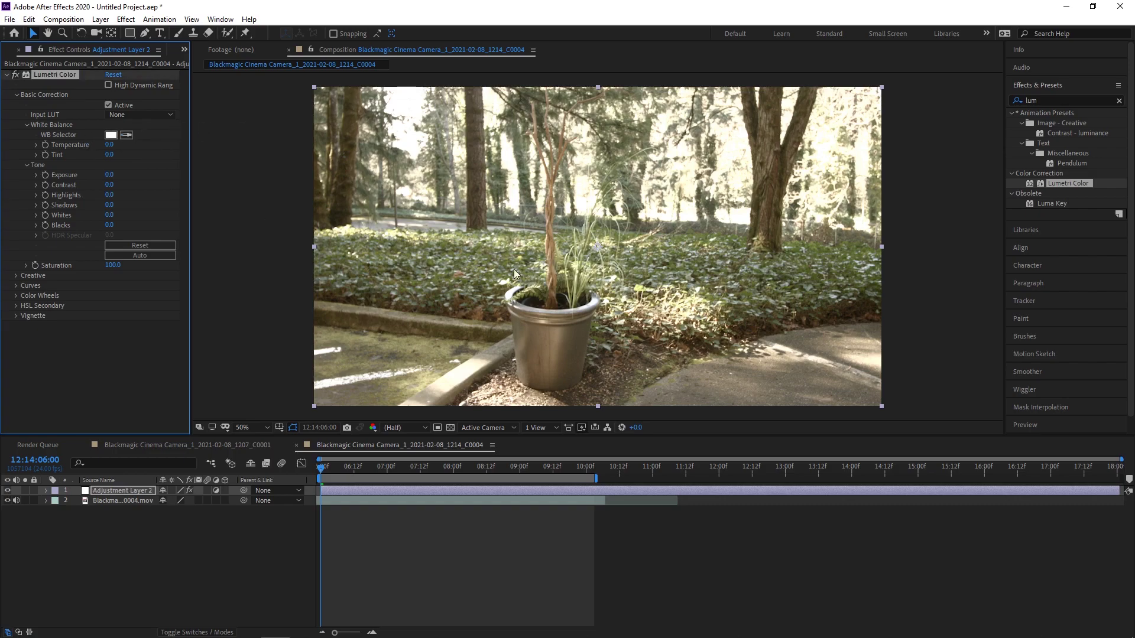
click(127, 136)
click(512, 300)
- Set the Basic Correction tone values to Contrast -31, Highlights -86, Shadows -66, Whites 52 and Blacks 150
drag(109, 195, 12, 194)
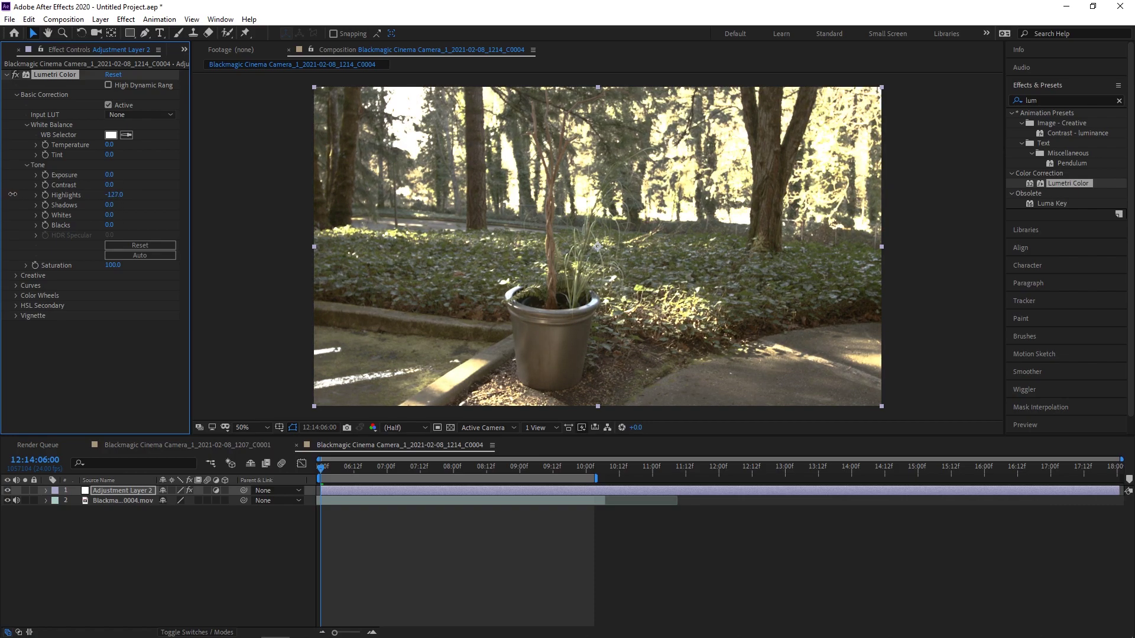
drag(103, 204, 133, 212)
drag(110, 175, 148, 193)
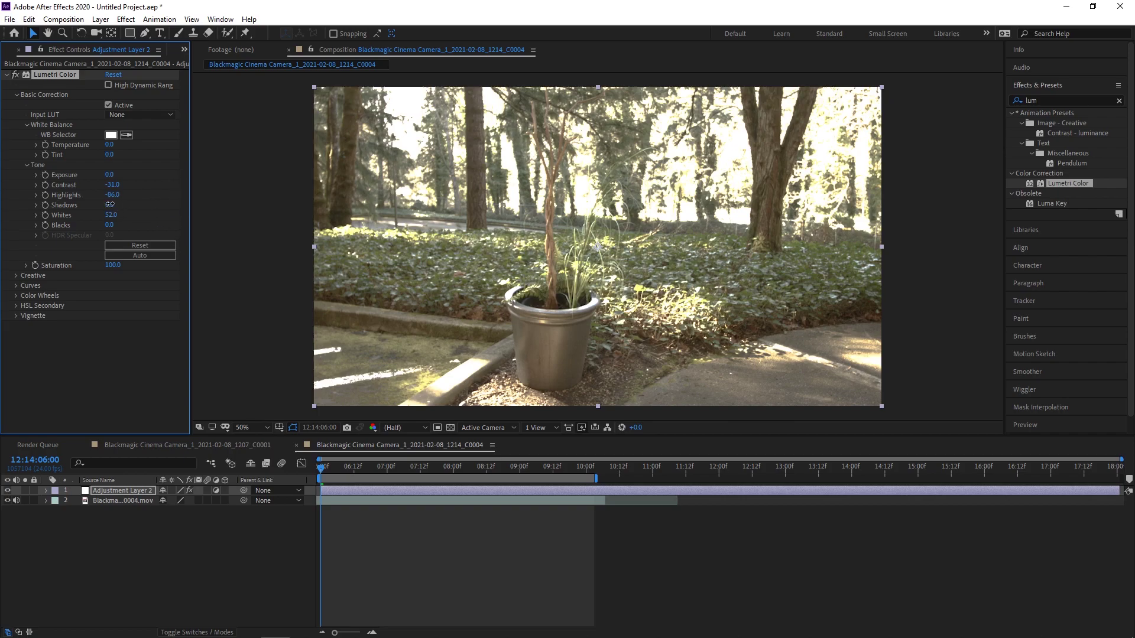
drag(110, 205, 3, 218)
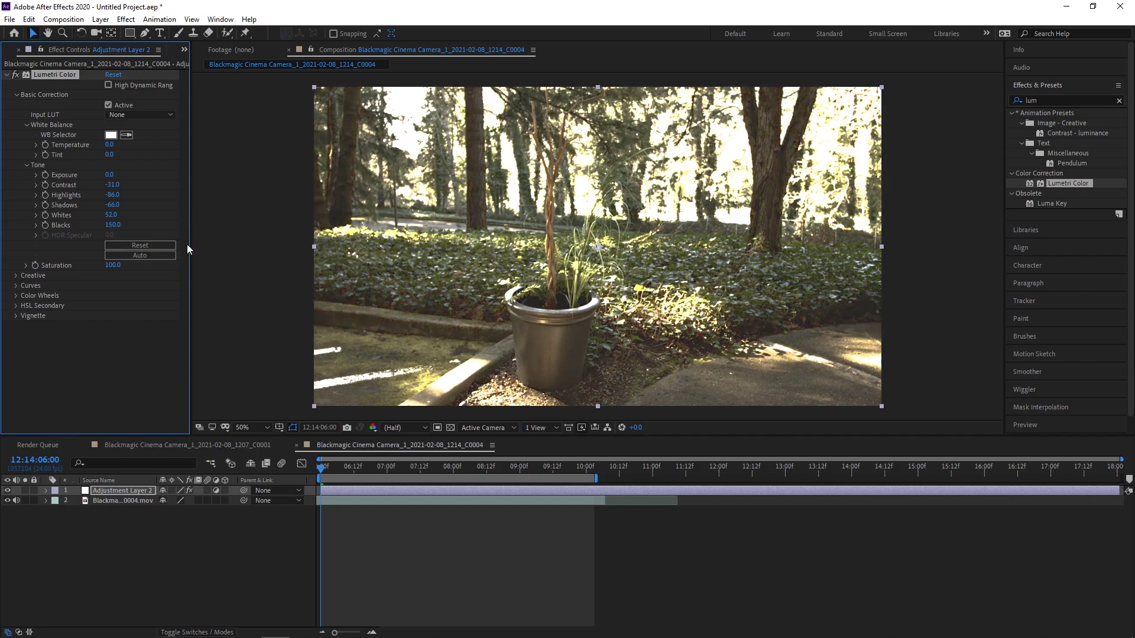
- Set Blacks to 54 and the Creative Vibrance to 75 in Lumetri Color, and preview the plant clip
drag(114, 224, 62, 225)
click(16, 275)
drag(184, 207, 194, 279)
mouse_move(109, 282)
mouse_down()
mouse_move(178, 283)
mouse_move(115, 280)
mouse_up()
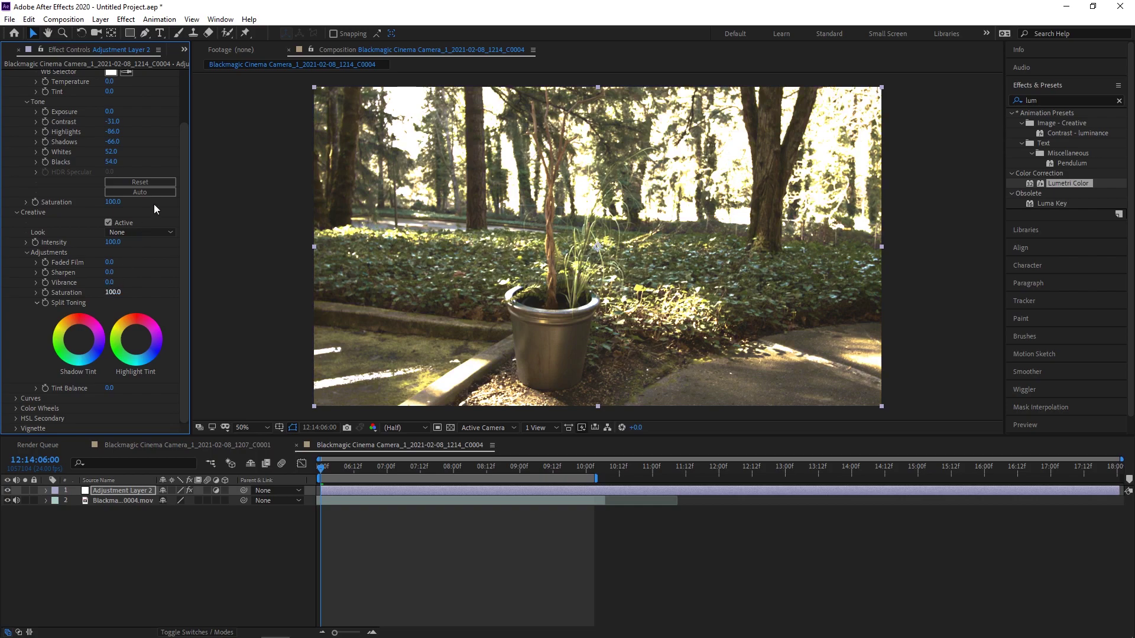
drag(107, 282, 153, 279)
key(space)
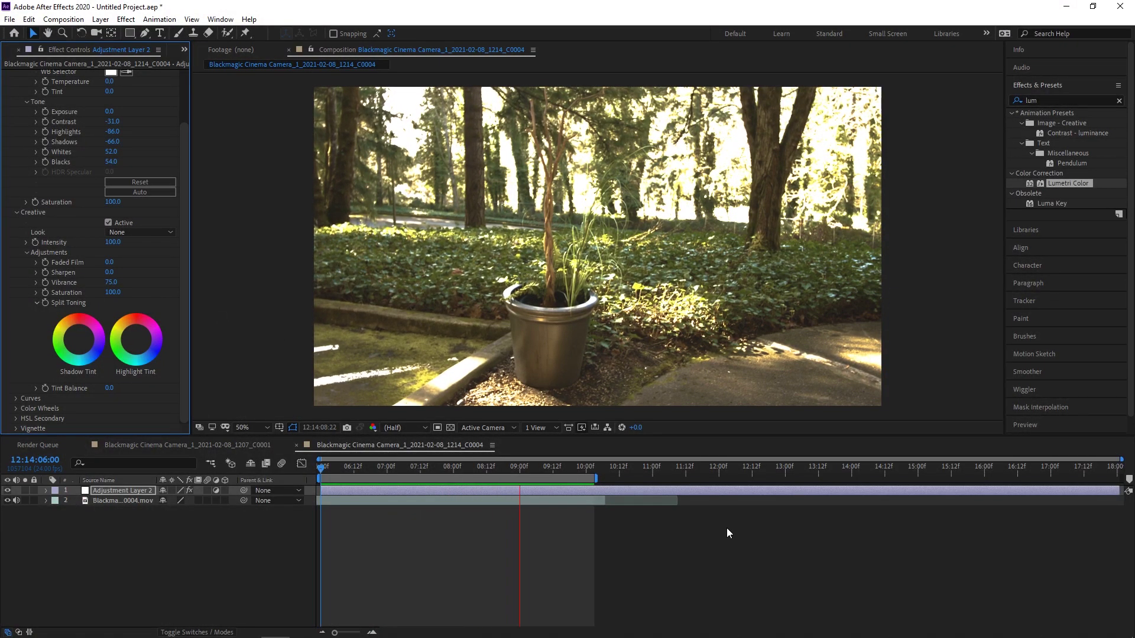
key(space)
- Shift the Lumetri Color Wheels' Highlights moderately and Shadows slightly toward blue, keeping the Midtones near neutral
click(15, 398)
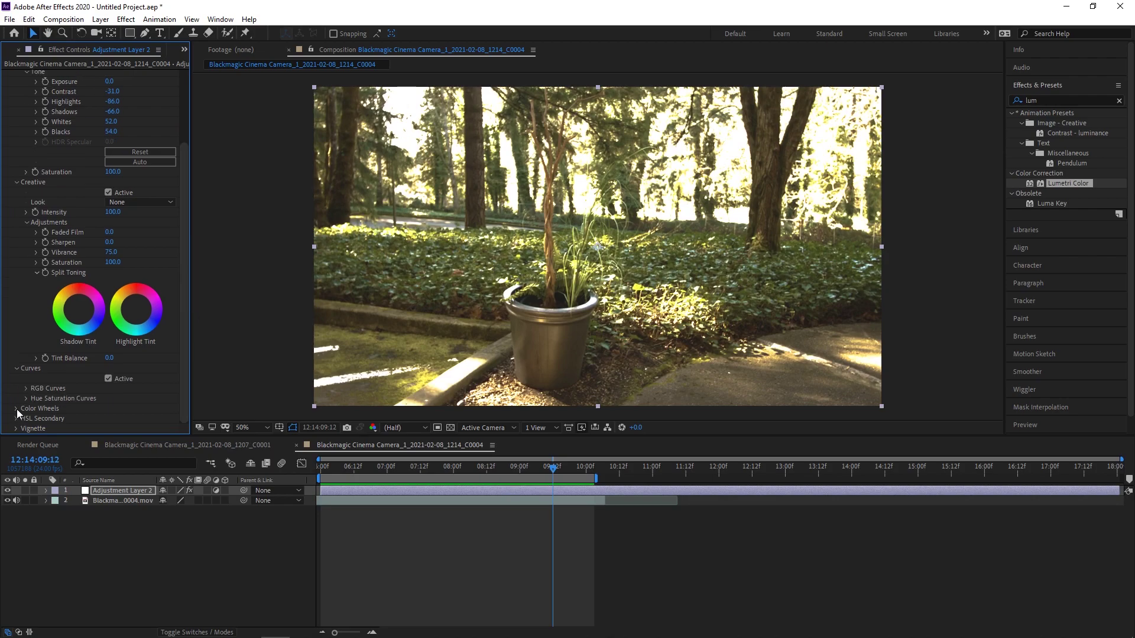
click(16, 408)
drag(182, 232, 180, 307)
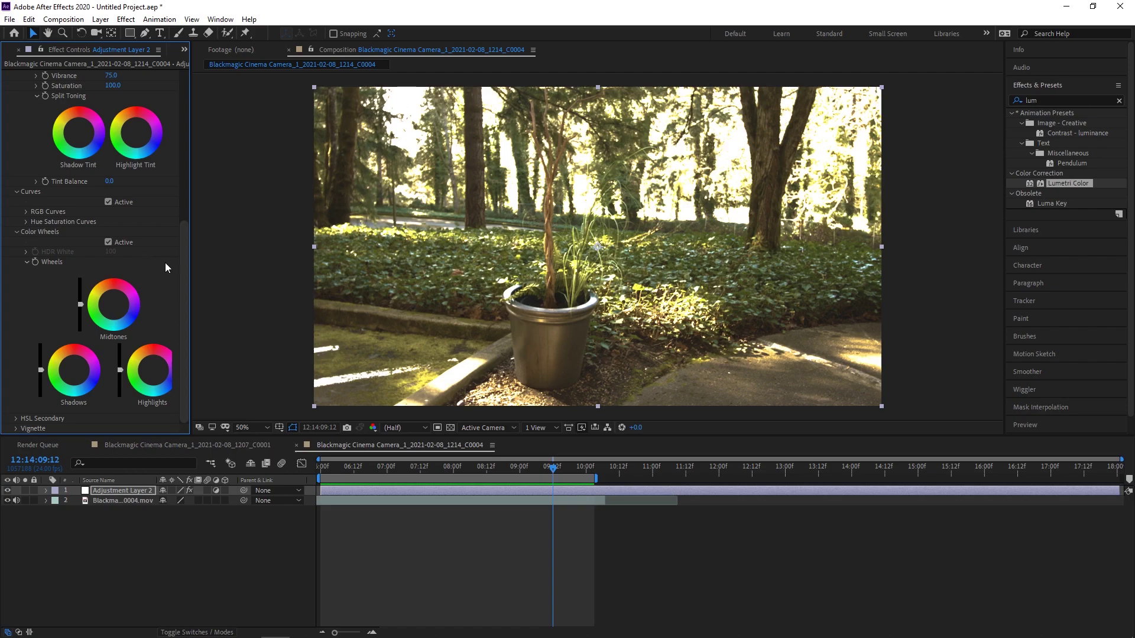
mouse_move(147, 387)
mouse_down()
mouse_move(137, 386)
mouse_move(162, 381)
mouse_move(158, 358)
mouse_move(164, 383)
mouse_up()
drag(120, 321, 107, 321)
mouse_move(110, 319)
mouse_down()
mouse_move(110, 301)
mouse_move(126, 318)
mouse_move(112, 305)
mouse_up()
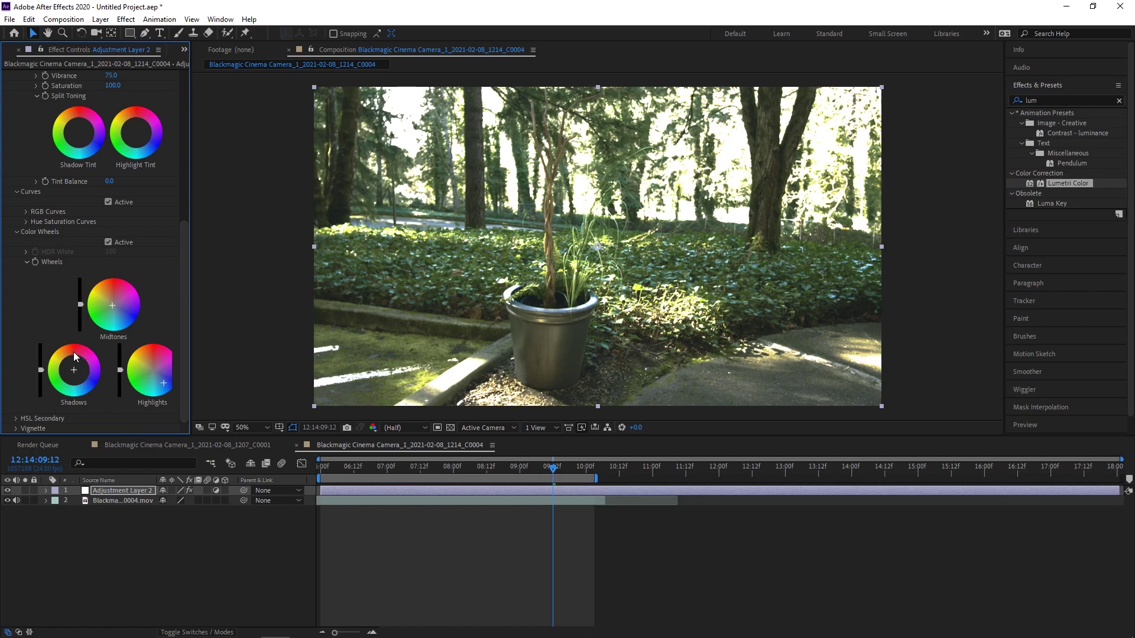
drag(90, 387, 79, 373)
drag(165, 378, 161, 380)
- Compare the plant clip with and without Adjustment Layer 2 and play back the corrected result
click(8, 490)
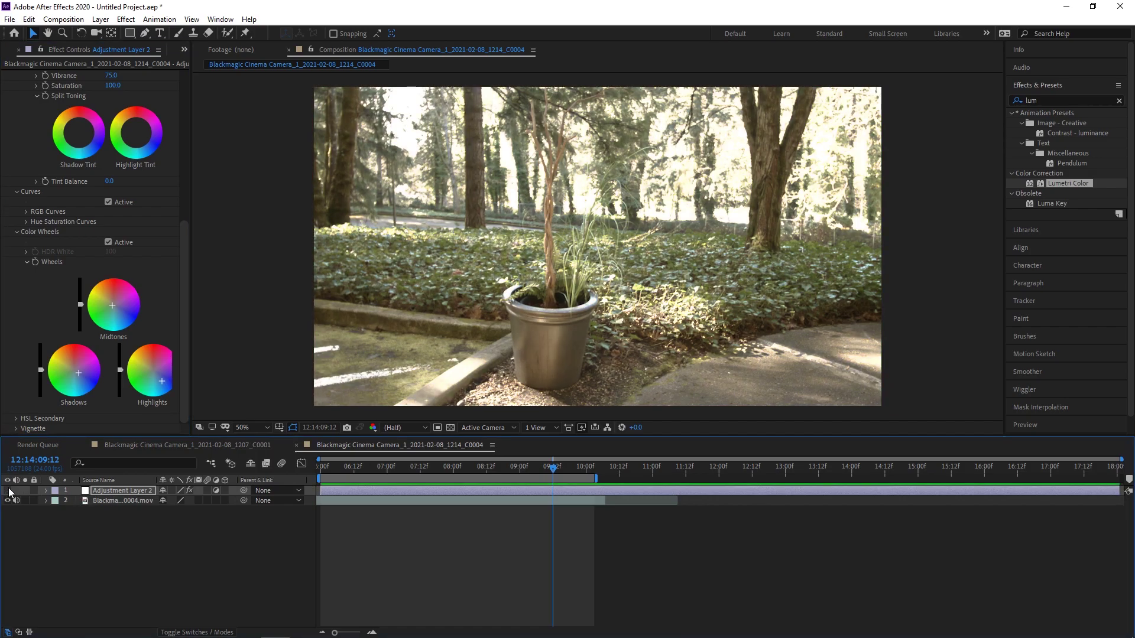
click(7, 491)
drag(559, 473, 332, 471)
key(space)
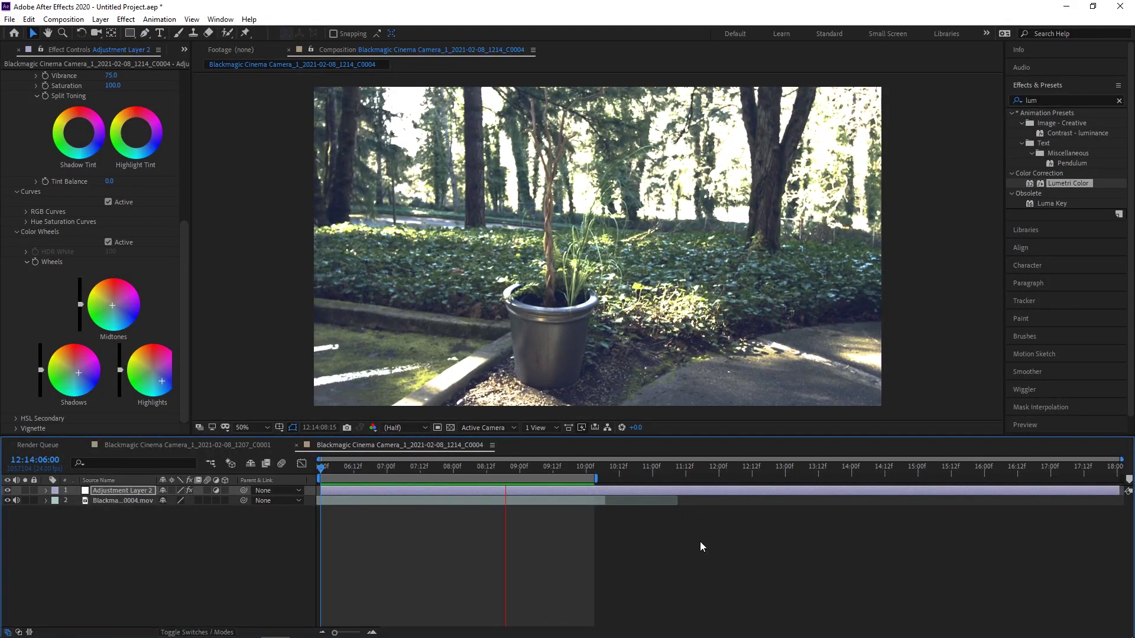
key(space)
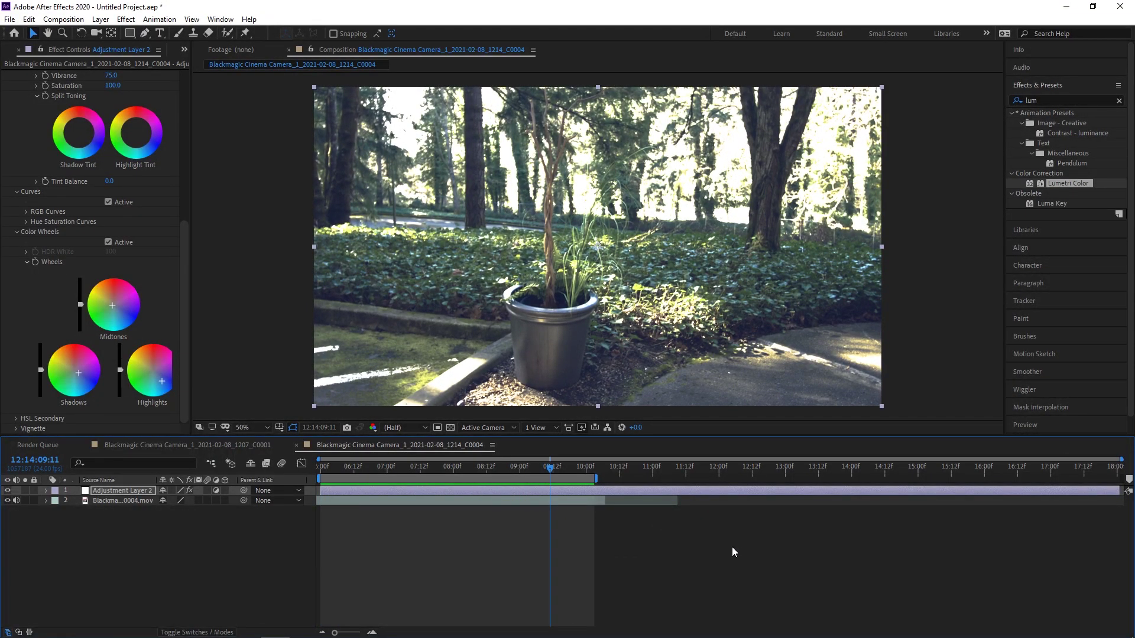
click(186, 332)
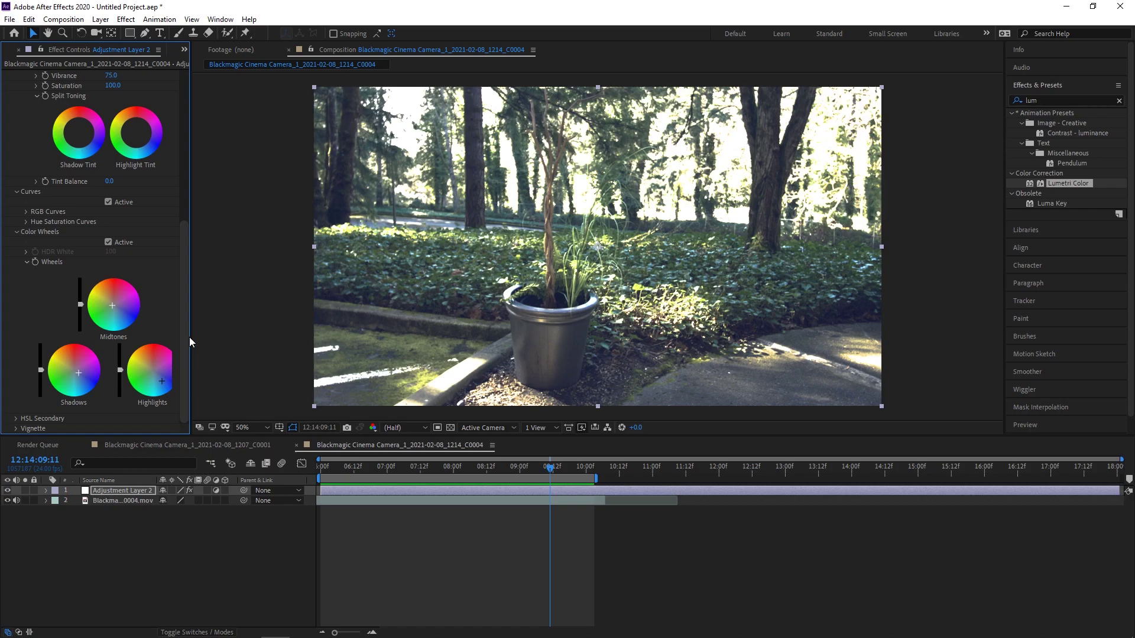
click(7, 491)
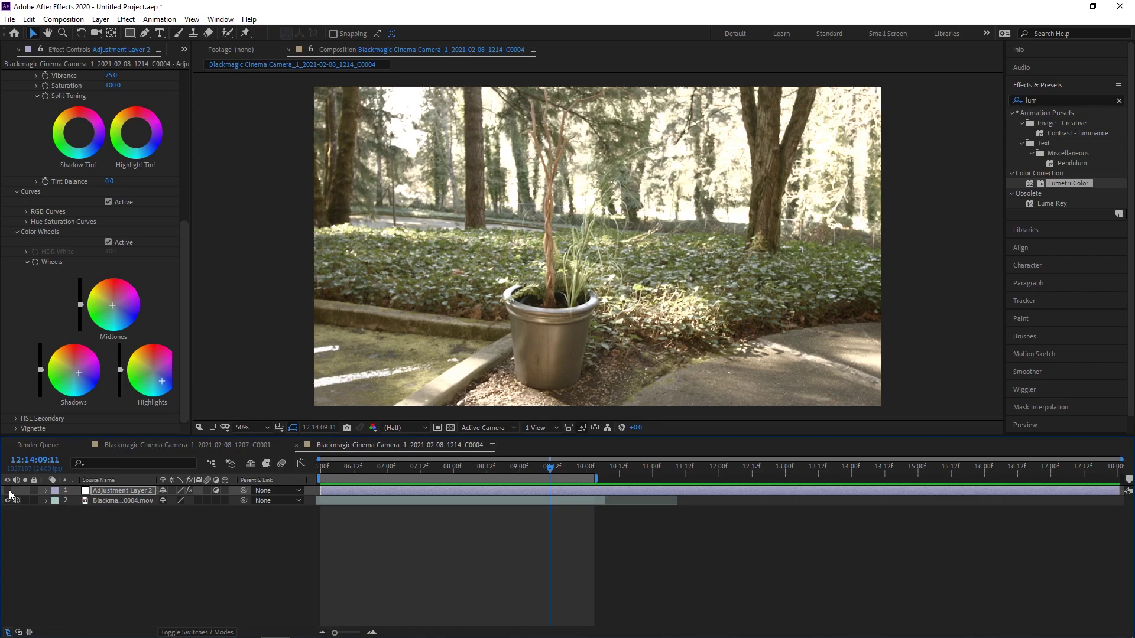
click(8, 491)
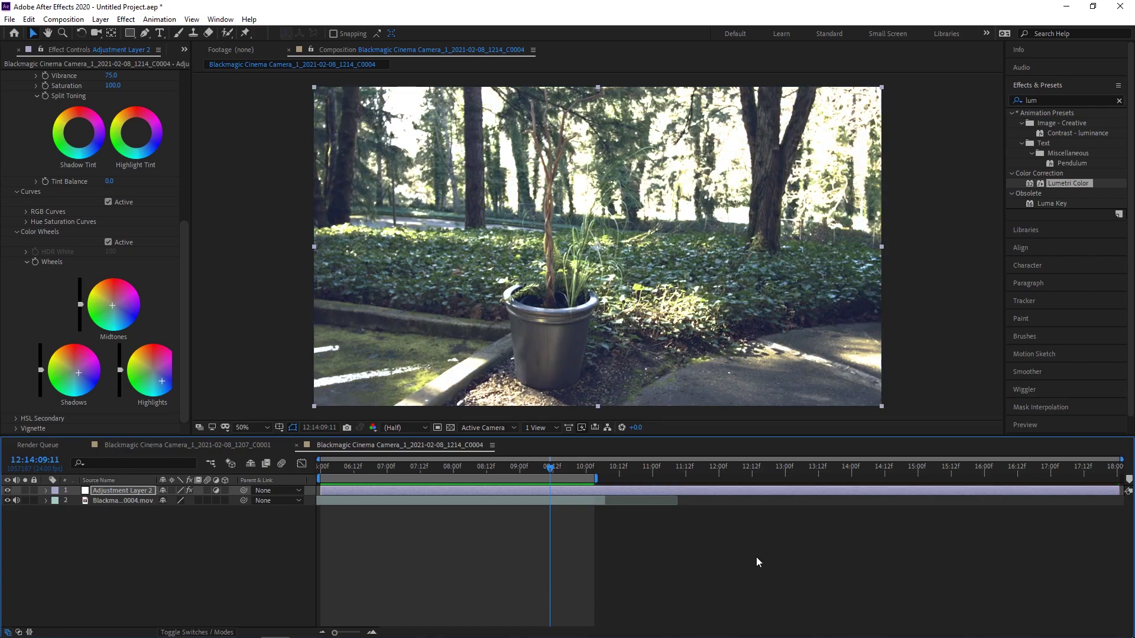
- Set the Lumetri Color Vignette Amount to -5 and preview the plant clip
drag(182, 258, 175, 321)
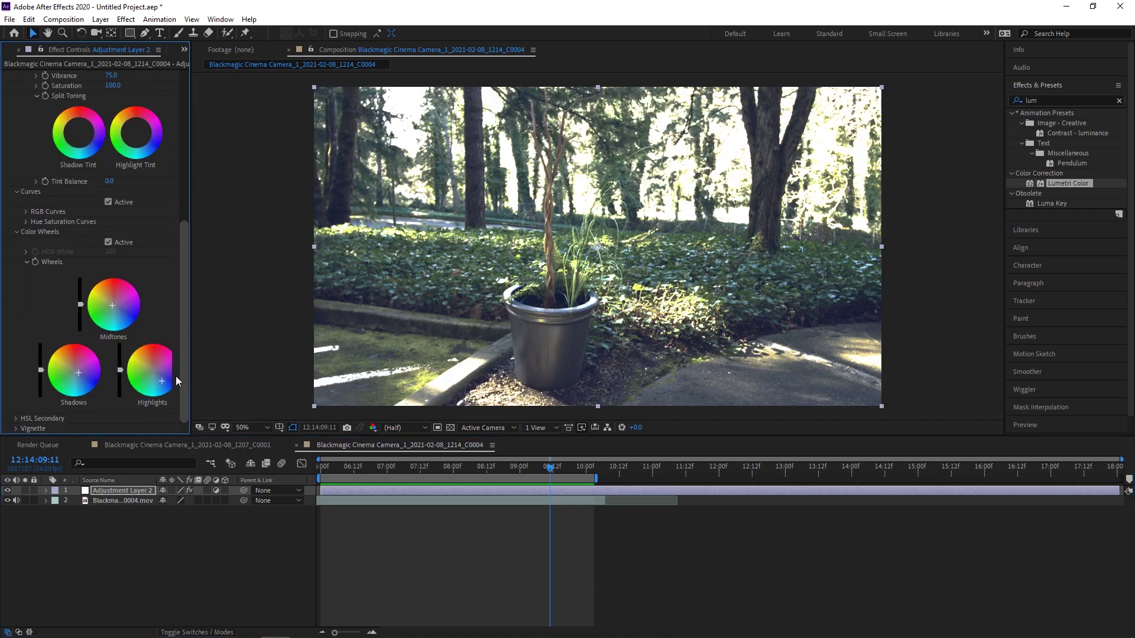
click(16, 428)
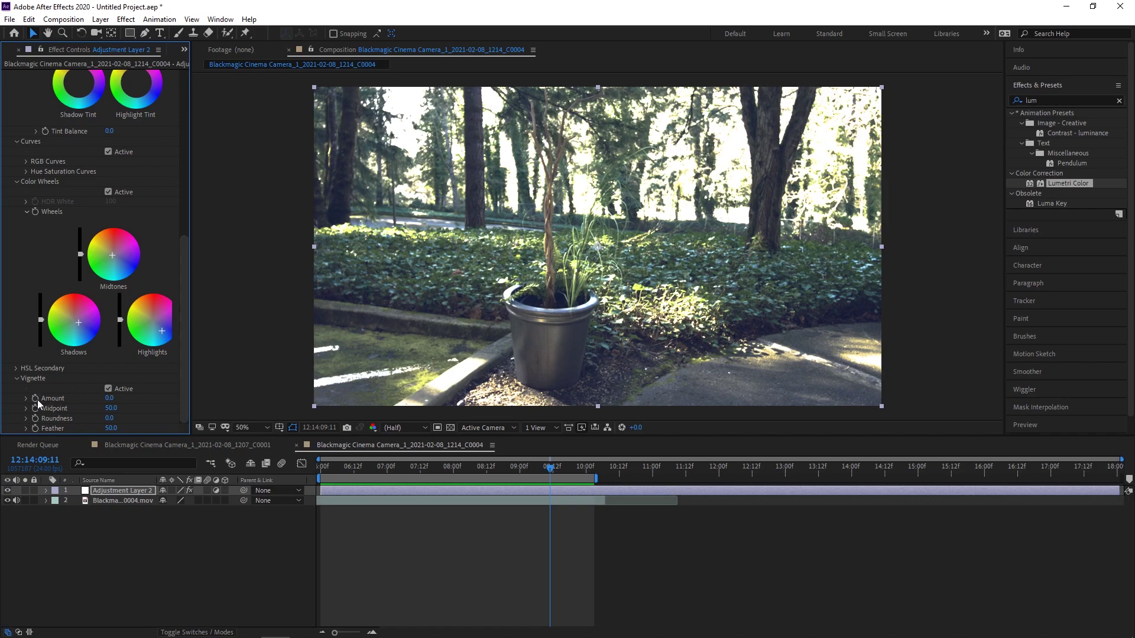
drag(110, 401, 2, 407)
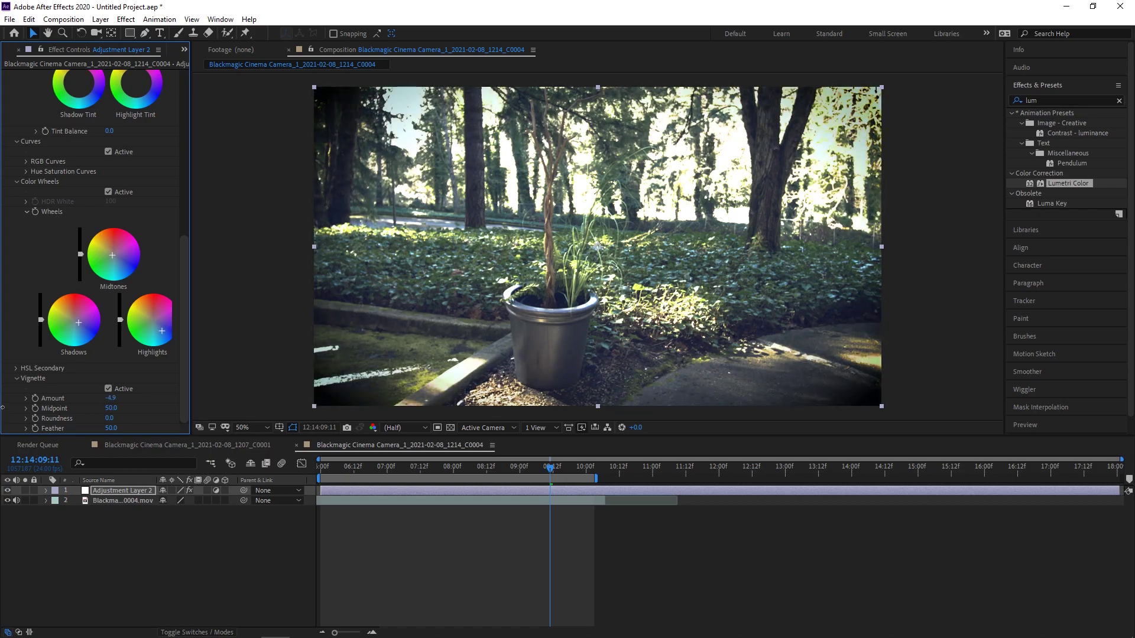
drag(124, 403, 46, 400)
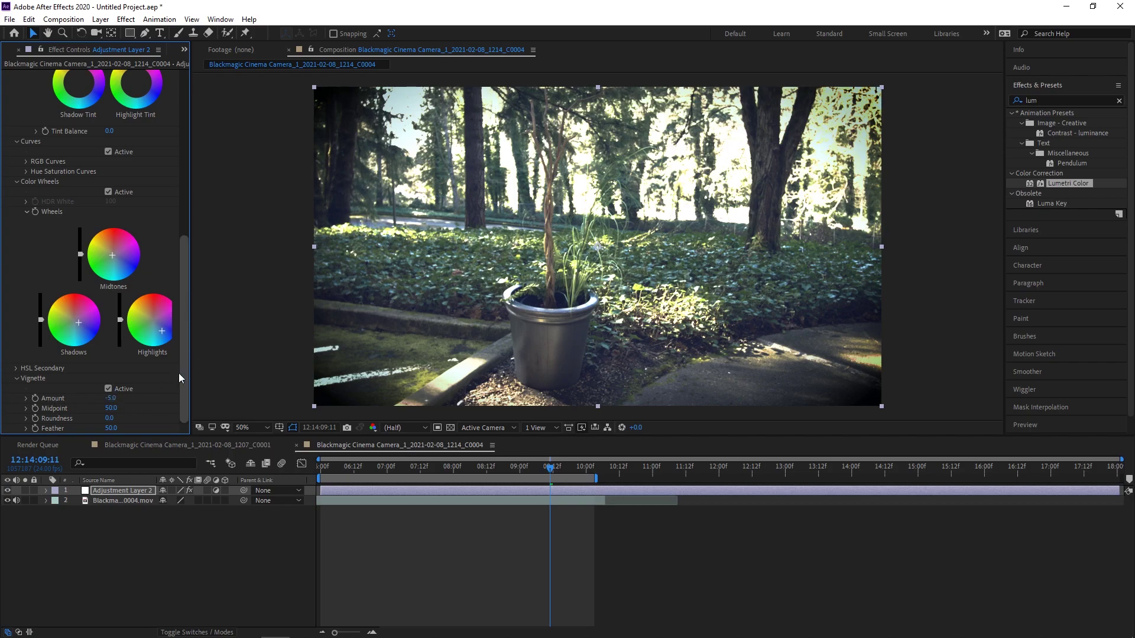
key(space)
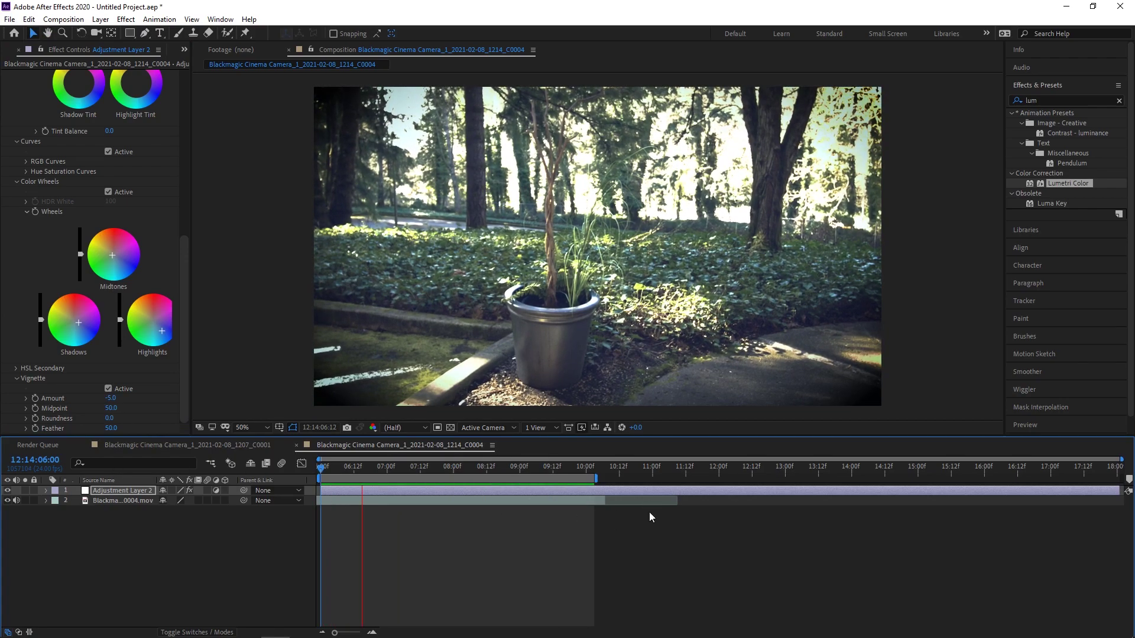
key(space)
- Set the vignette's Roundness to -10 and Feather to 52, and return the playhead to the clip's start
click(186, 406)
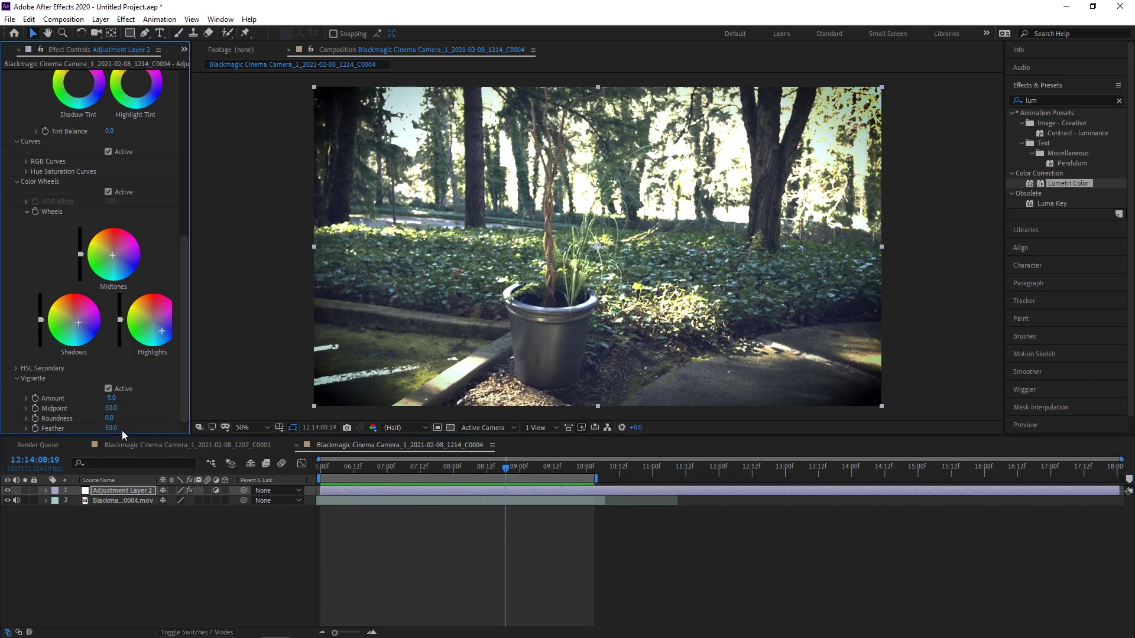
drag(110, 428, 182, 429)
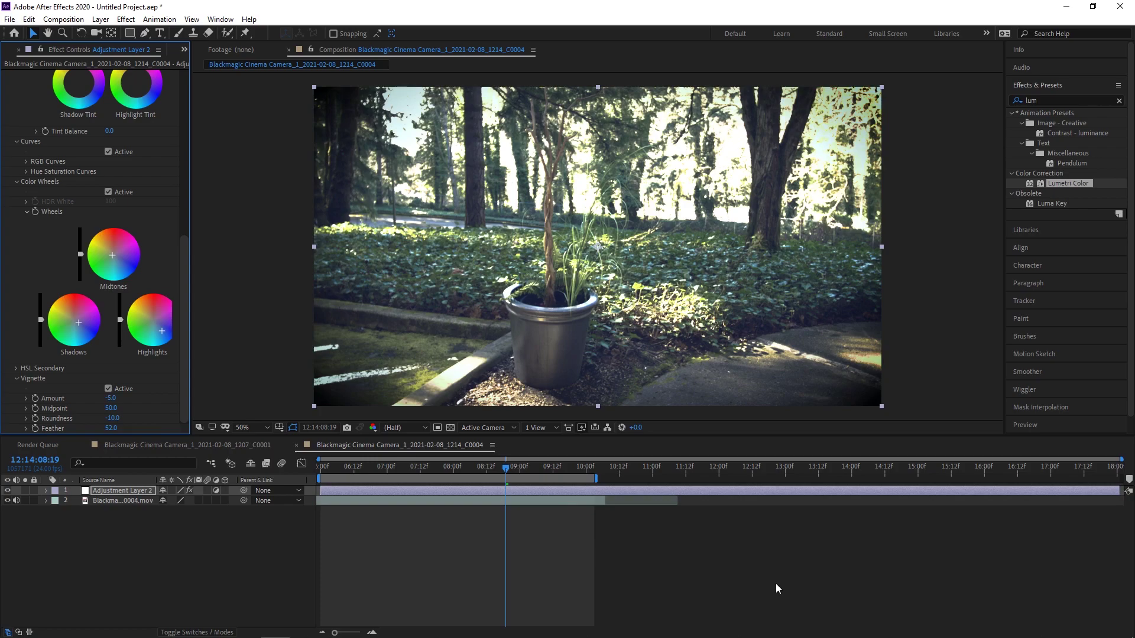
drag(502, 469, 325, 466)
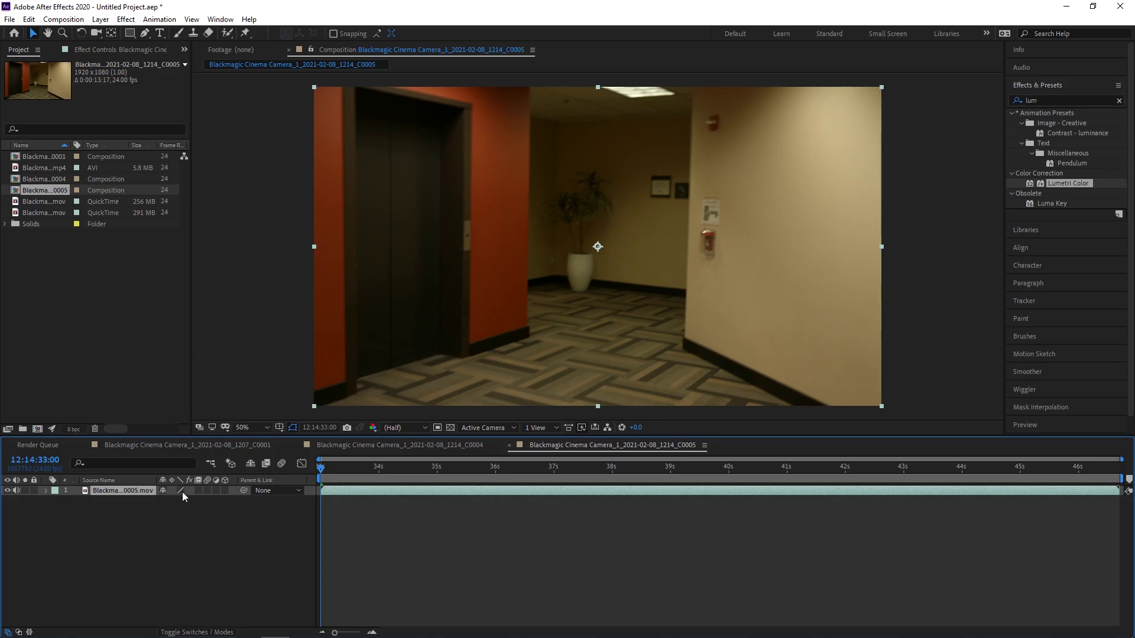
- Add an adjustment layer to the C0005 hallway composition and apply Lumetri Color to it with Basic Correction expanded
right_click(566, 515)
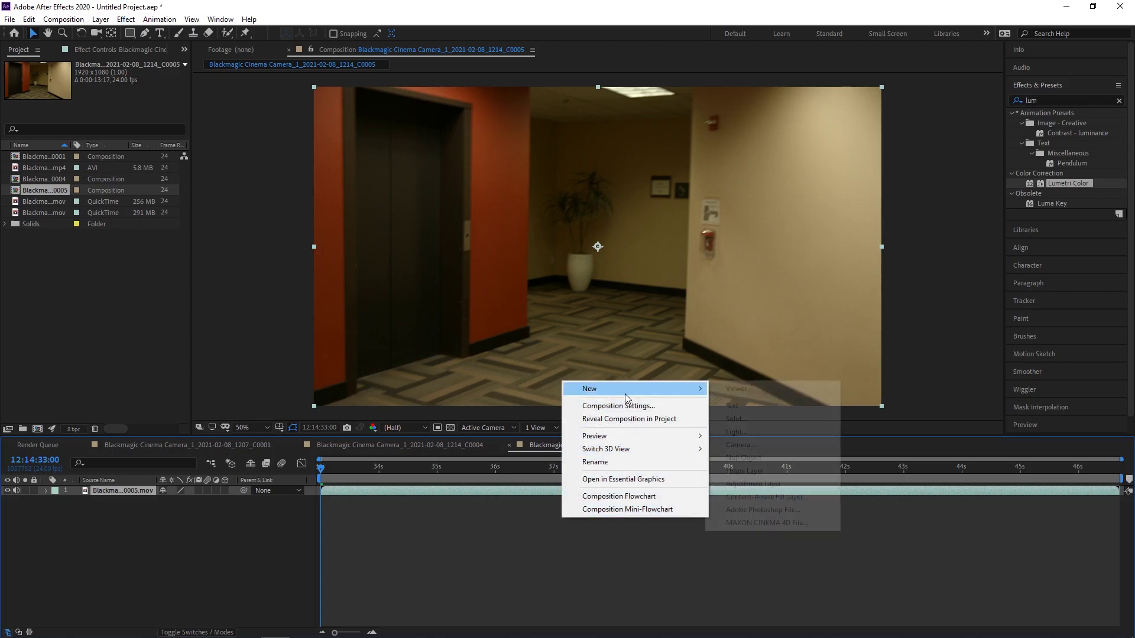
mouse_move(671, 390)
click(762, 481)
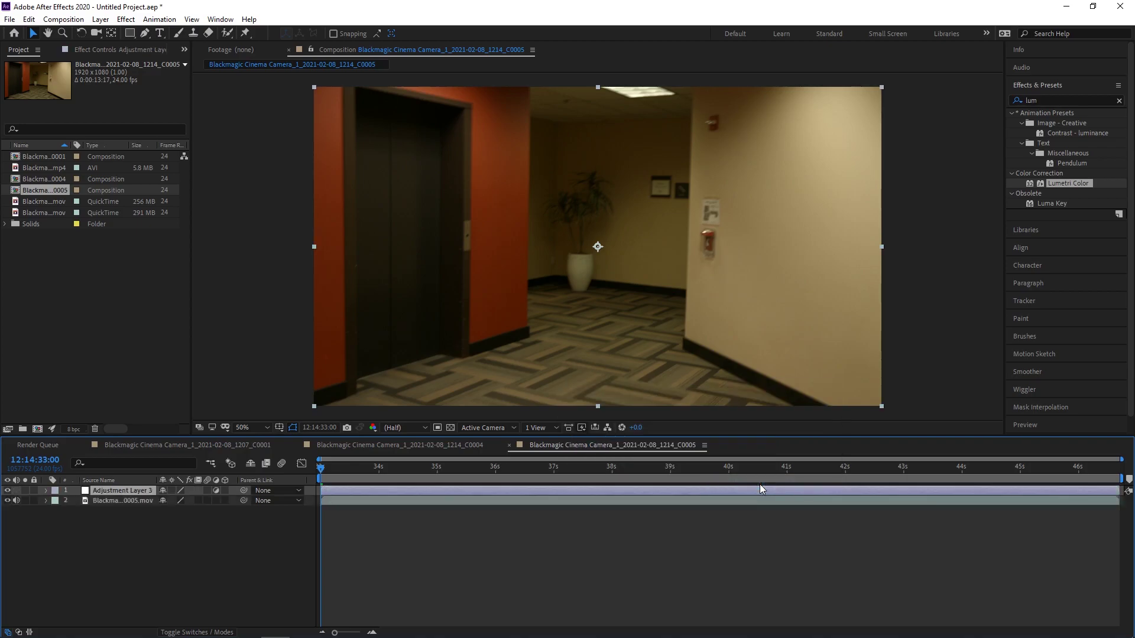
drag(1067, 184, 548, 487)
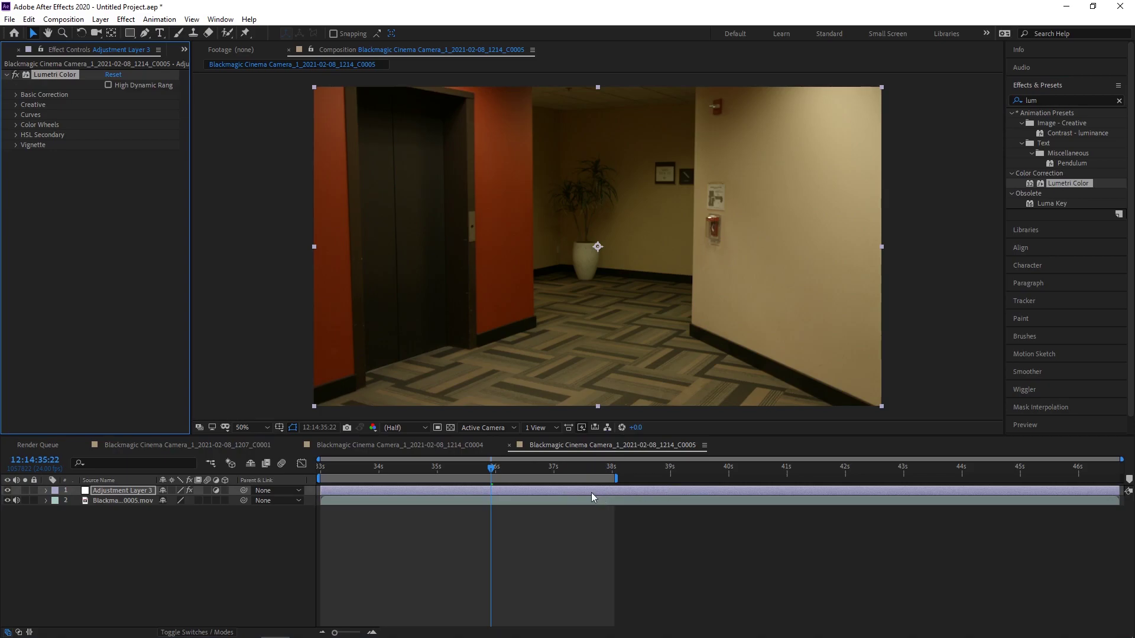
click(18, 95)
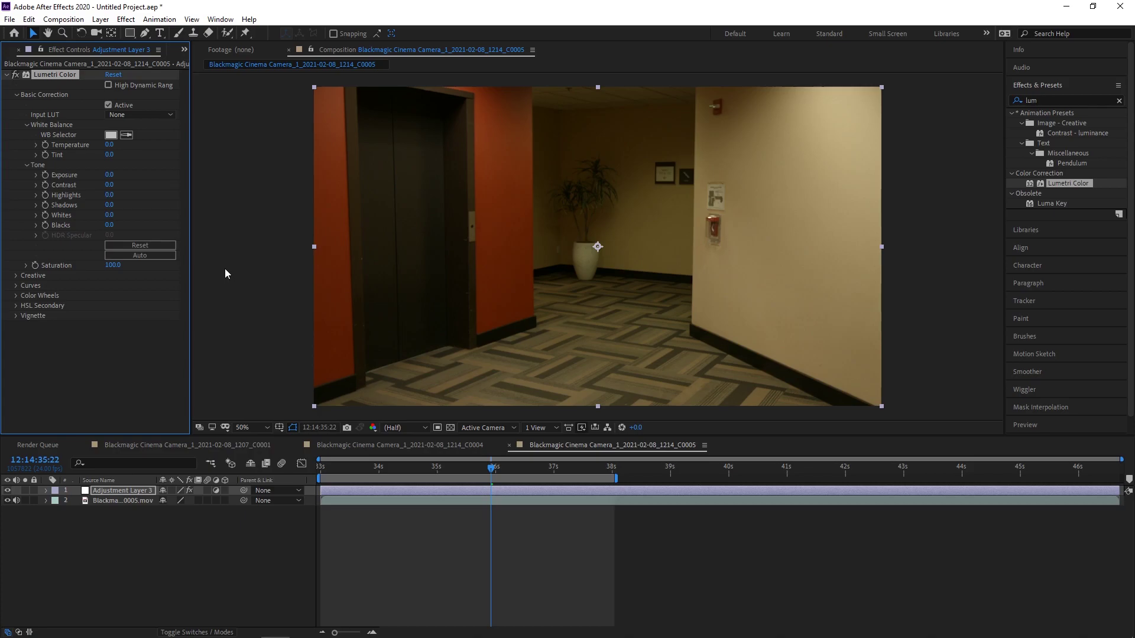
- Sample the white balance from the beige hallway wall, and set Exposure to 2.8 and Highlights to -103
click(126, 135)
click(834, 186)
click(126, 135)
drag(110, 175, 125, 174)
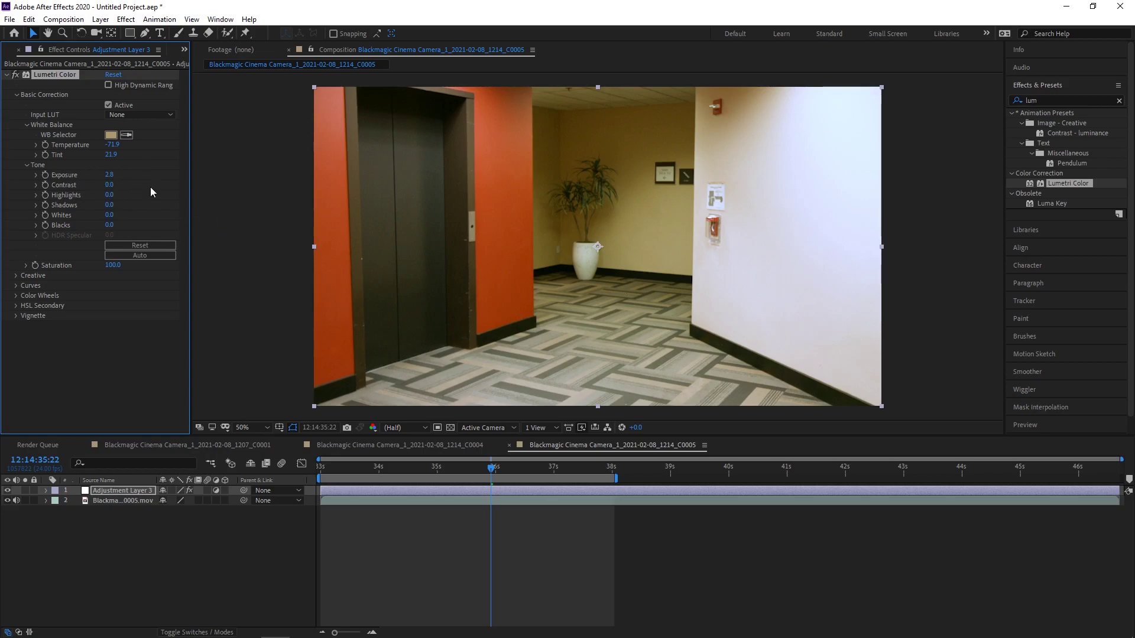
drag(106, 195, 45, 195)
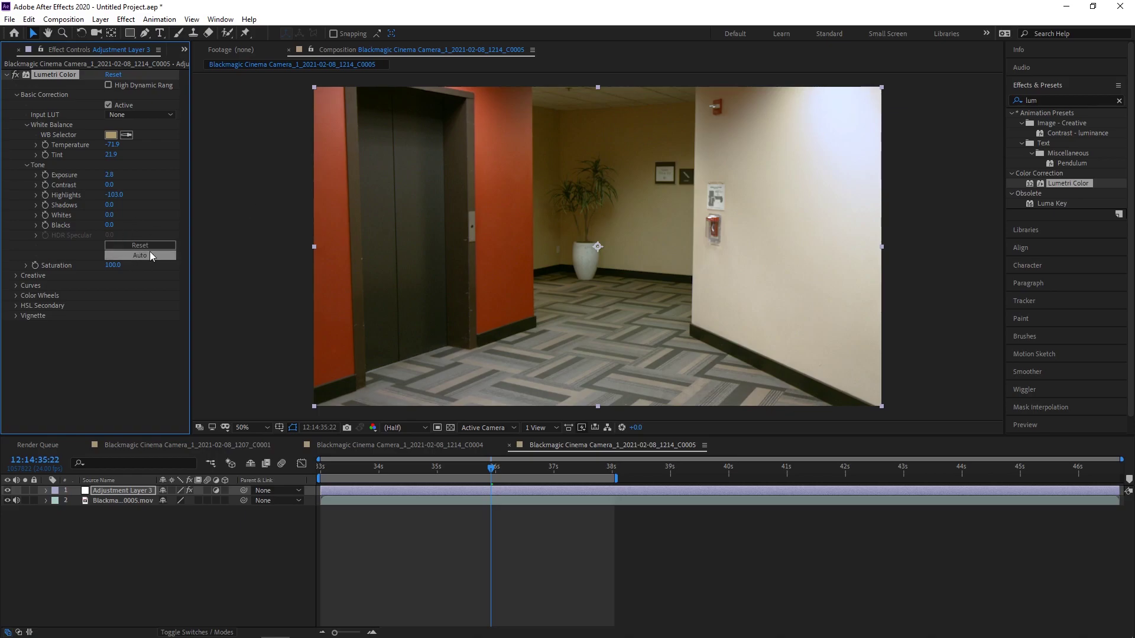
- Try a different Blacks value on the hallway clip and set it back to 0
mouse_move(109, 225)
mouse_down()
mouse_move(95, 226)
mouse_move(109, 225)
mouse_up()
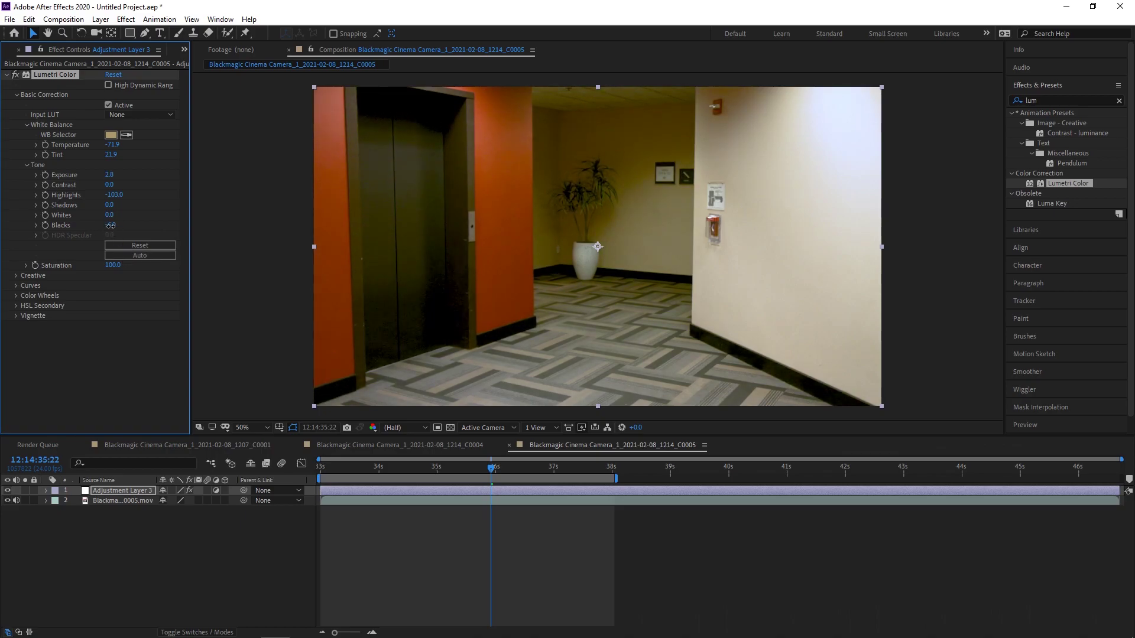
click(114, 226)
text(0)
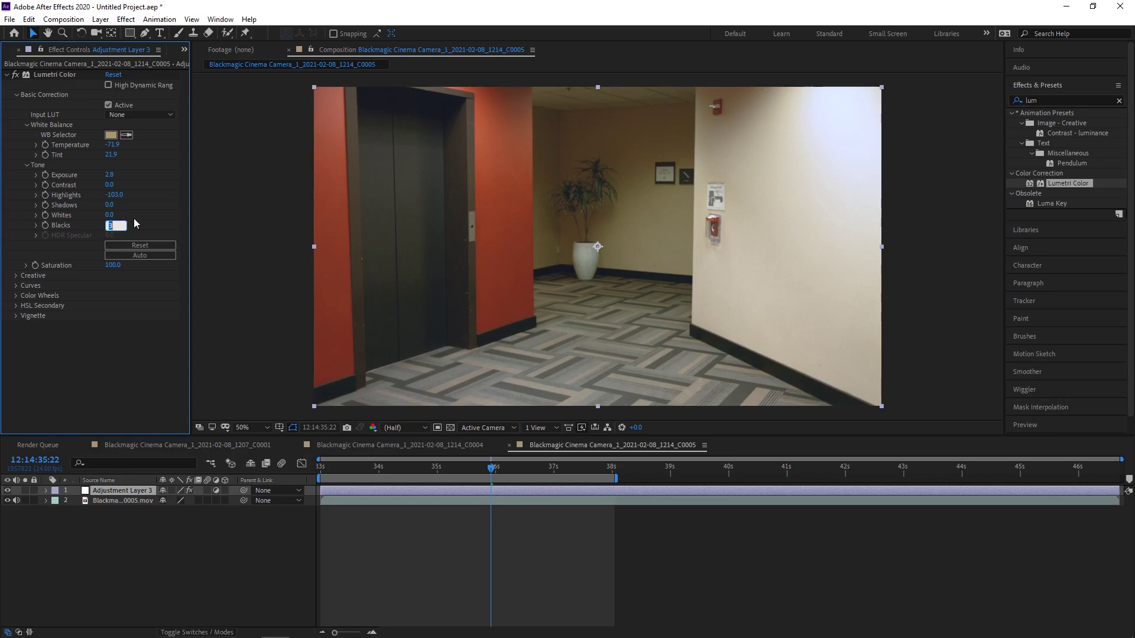
key(Return)
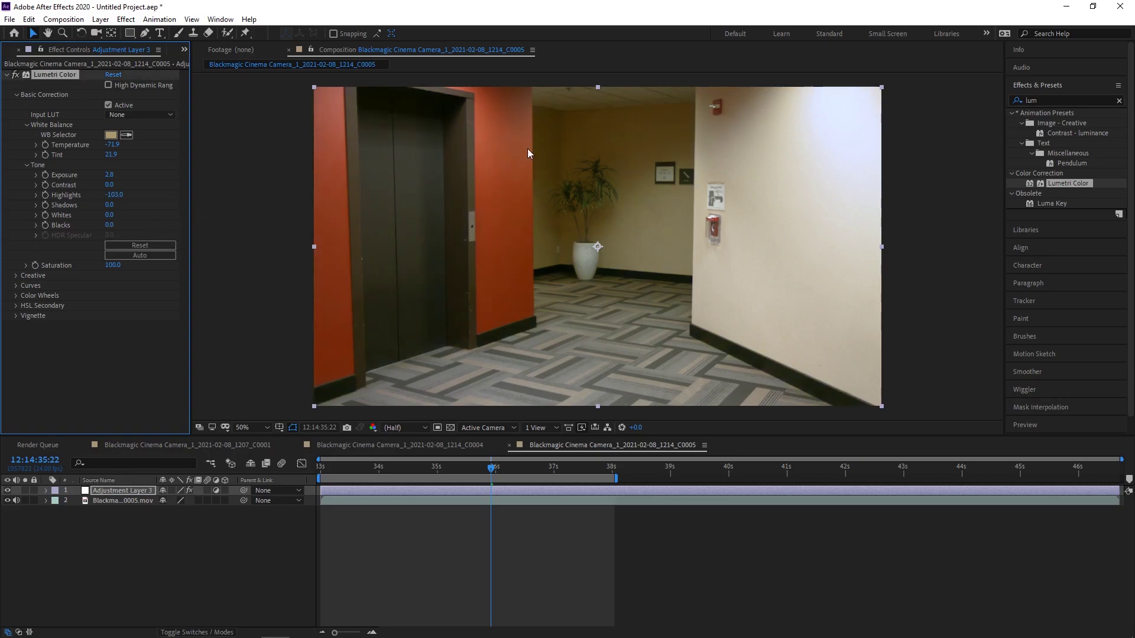
- Set the hallway clip's tone values to Exposure 3.6, Highlights -139, Shadows -52, Whites -26 and Blacks -22
drag(108, 226, 104, 225)
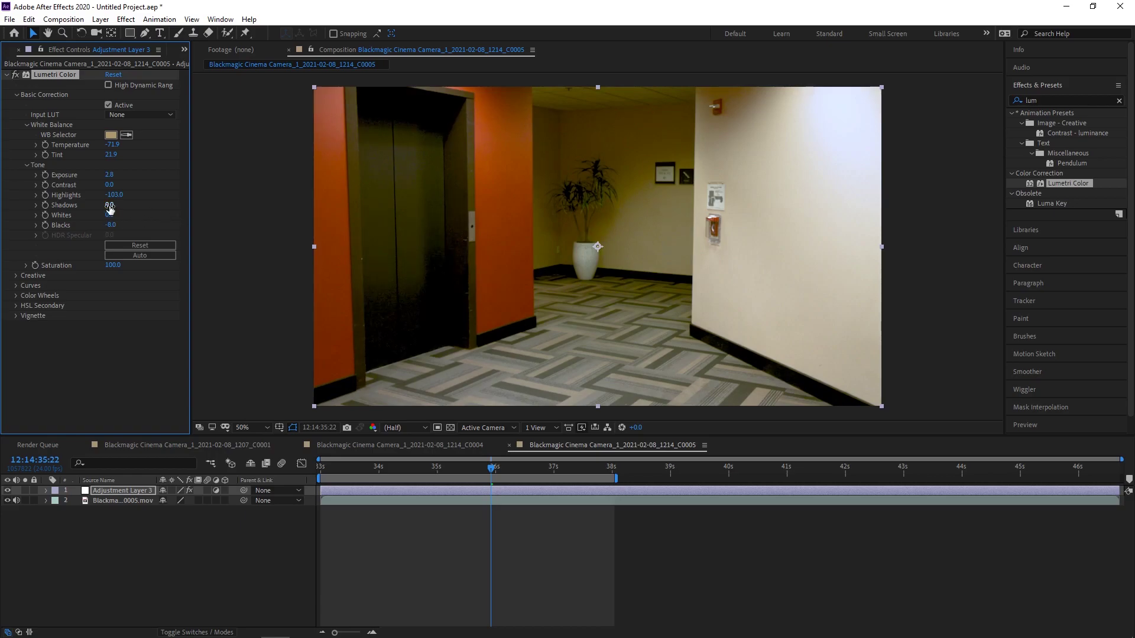
mouse_move(110, 208)
mouse_down()
mouse_move(32, 201)
mouse_move(70, 214)
mouse_move(110, 206)
mouse_move(100, 201)
mouse_move(101, 222)
mouse_move(86, 219)
mouse_move(110, 223)
mouse_up()
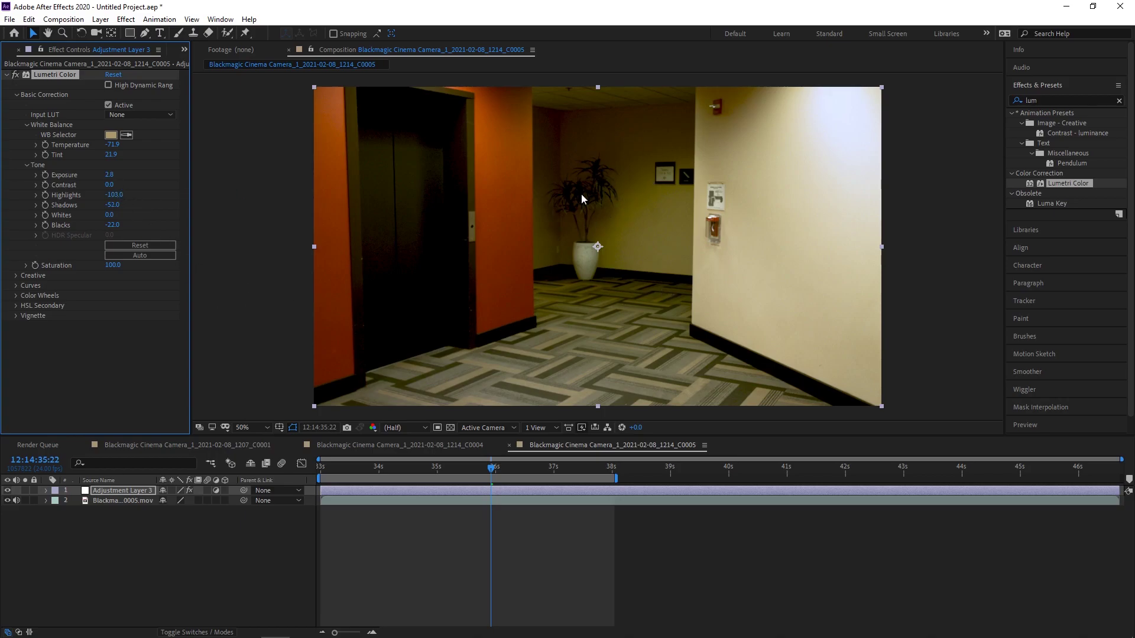
drag(109, 174, 94, 197)
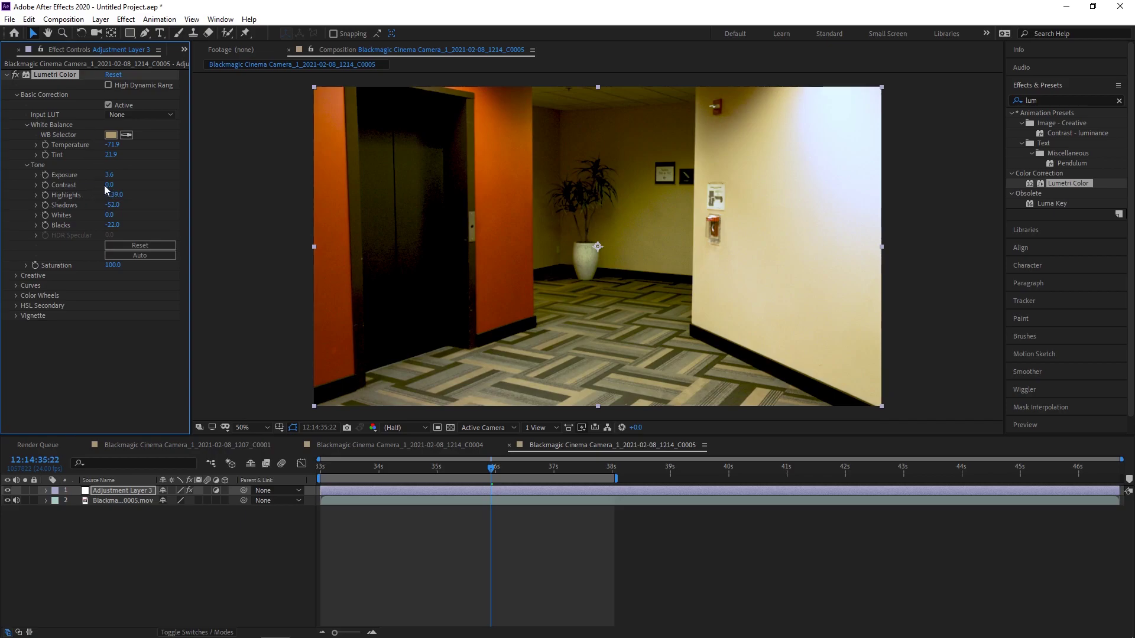
drag(108, 214, 95, 214)
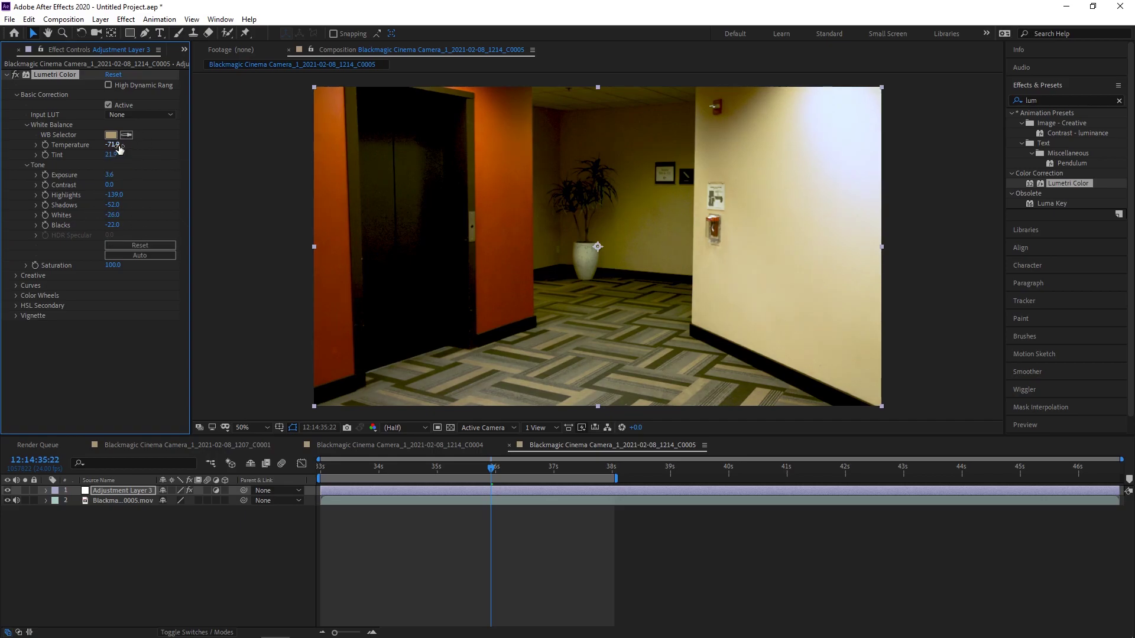
- Adjust the hallway clip's white balance to Temperature -116.9 and Tint 34.9, undoing unwanted changes
drag(116, 148, 85, 146)
key(ctrl+z)
key(ctrl+z)
- Shift the hallway clip's Color Wheels: Shadows toward blue, Midtones slightly toward orange-red and Highlights slightly toward cyan-blue
click(16, 295)
scroll(155, 283, down, 2)
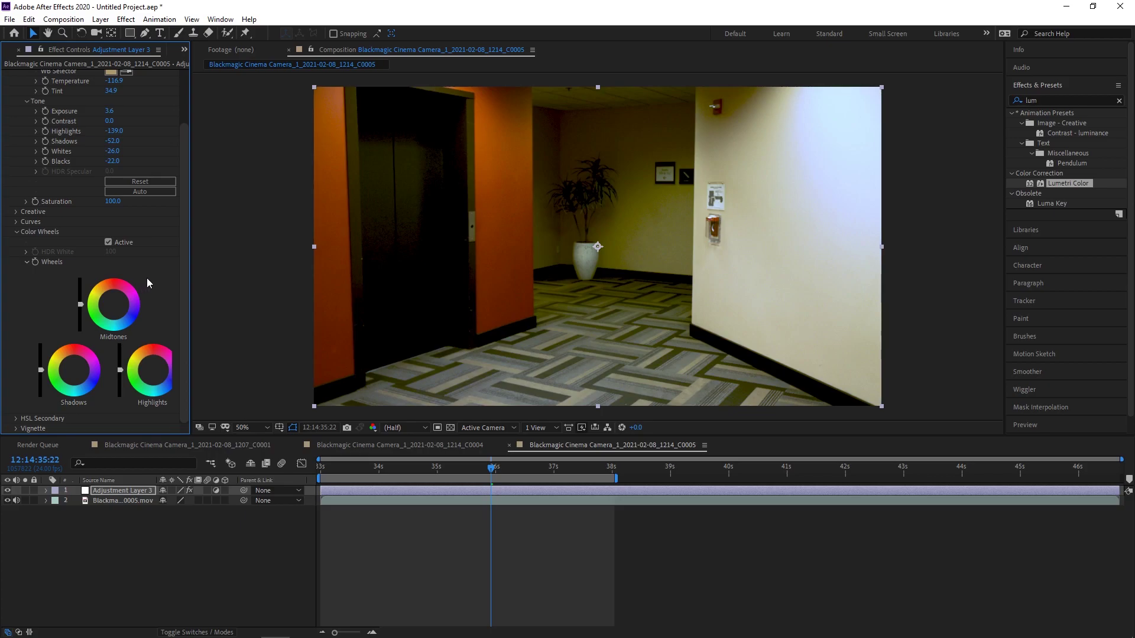
drag(75, 389, 84, 377)
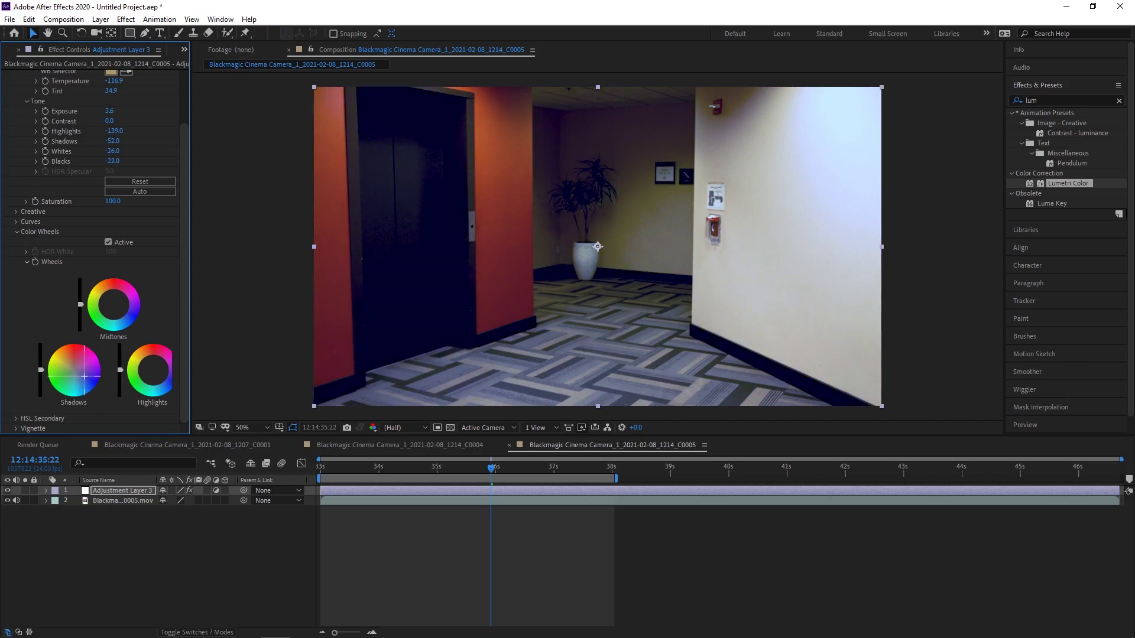
drag(84, 376, 83, 374)
drag(109, 285, 111, 301)
mouse_move(152, 369)
mouse_down()
mouse_move(143, 354)
mouse_move(158, 364)
mouse_move(154, 375)
mouse_up()
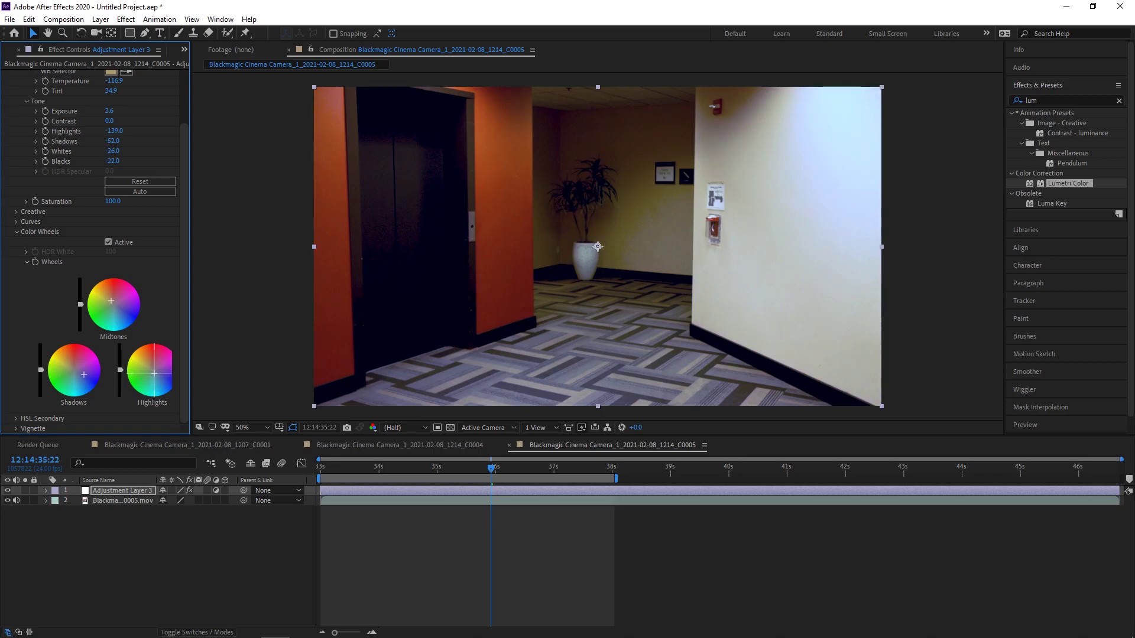
- Fine-tune the Highlights and Shadows color wheels with slight shifts, comparing the hallway clip with and without the adjustment layer
drag(154, 371, 155, 373)
drag(83, 375, 84, 376)
click(7, 490)
click(7, 490)
click(84, 374)
drag(85, 376, 83, 375)
click(7, 491)
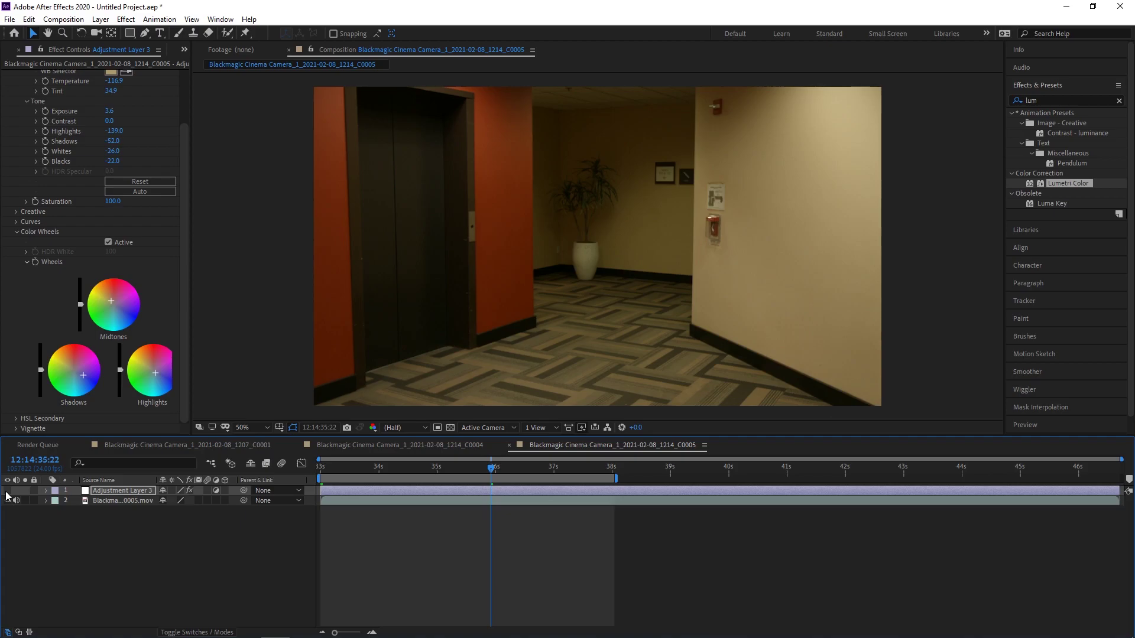
click(7, 490)
click(766, 560)
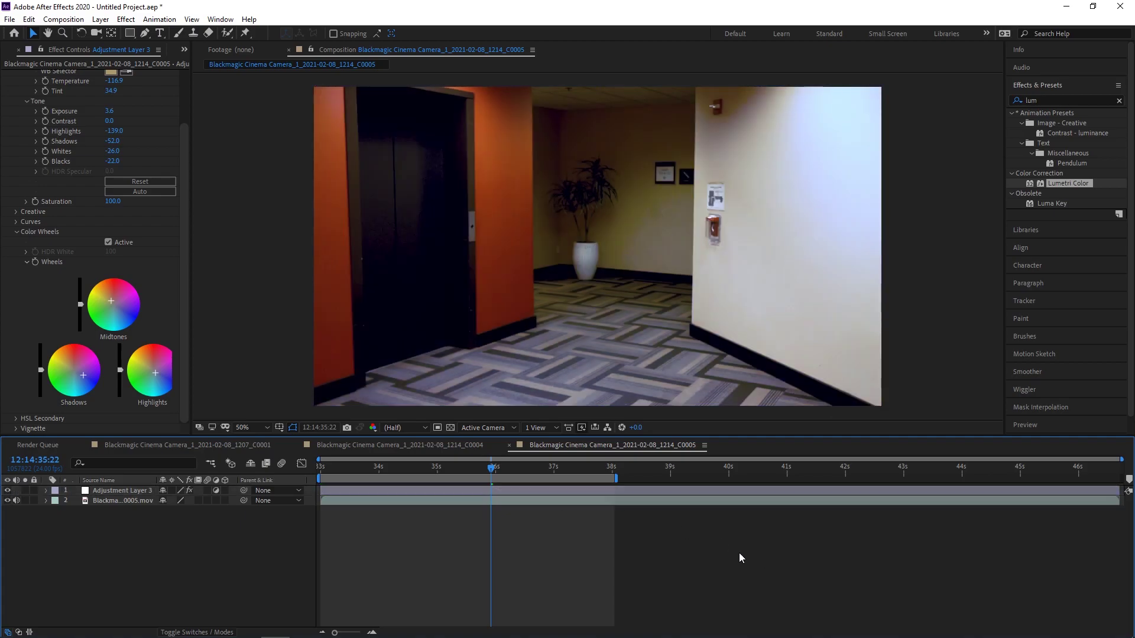
- Play the hallway clip from its start and compare the footage with the adjustment layer hidden and shown
drag(491, 470, 321, 470)
key(space)
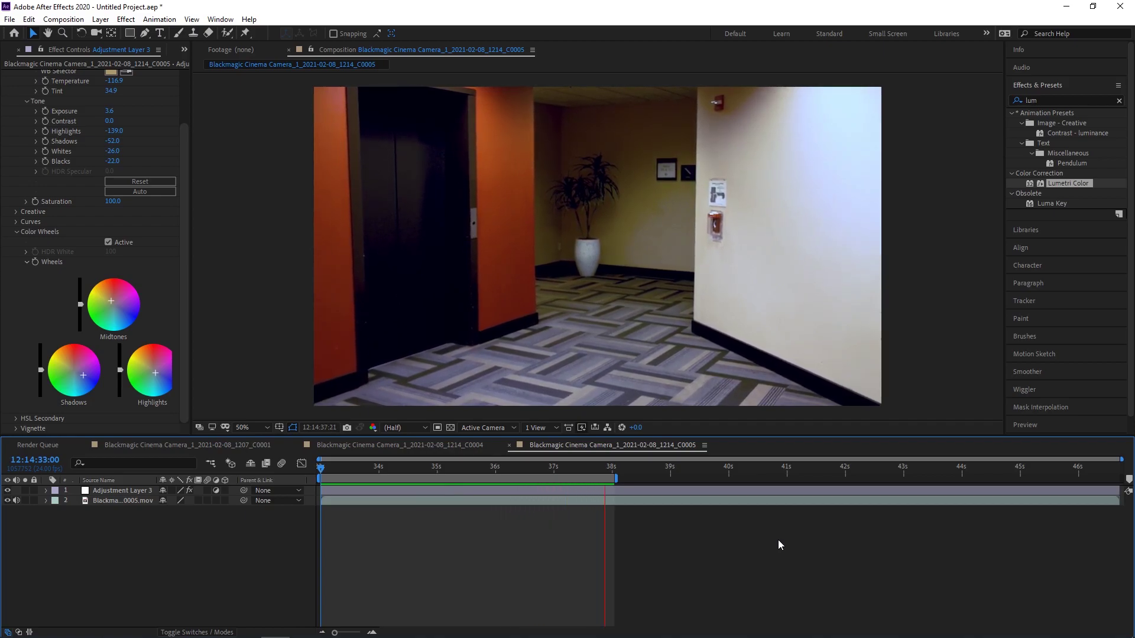
click(8, 491)
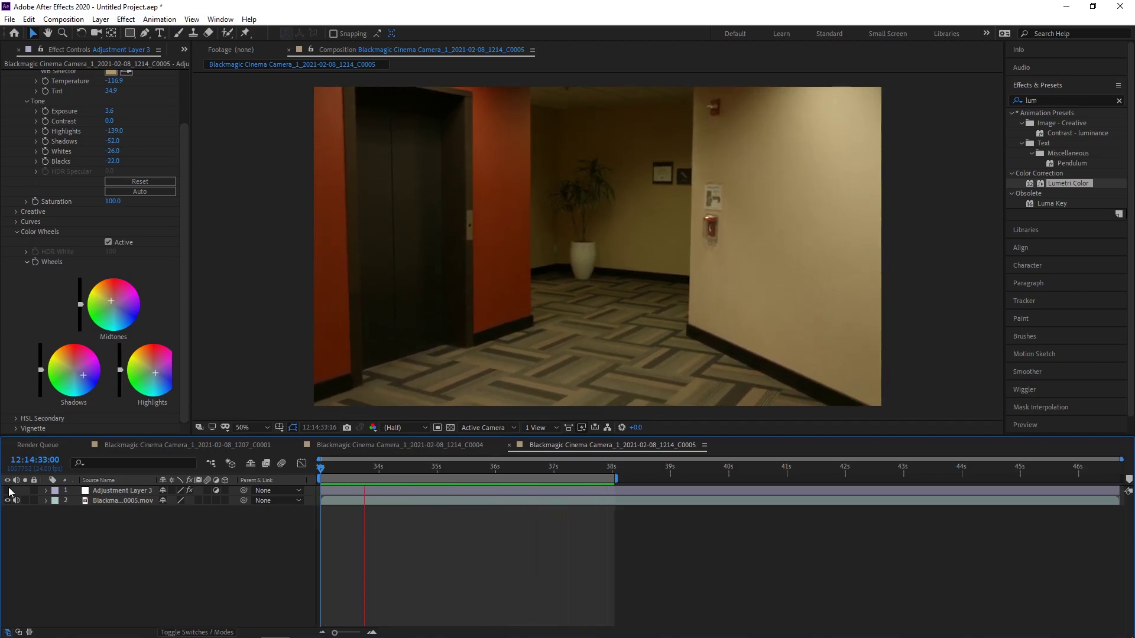
click(8, 490)
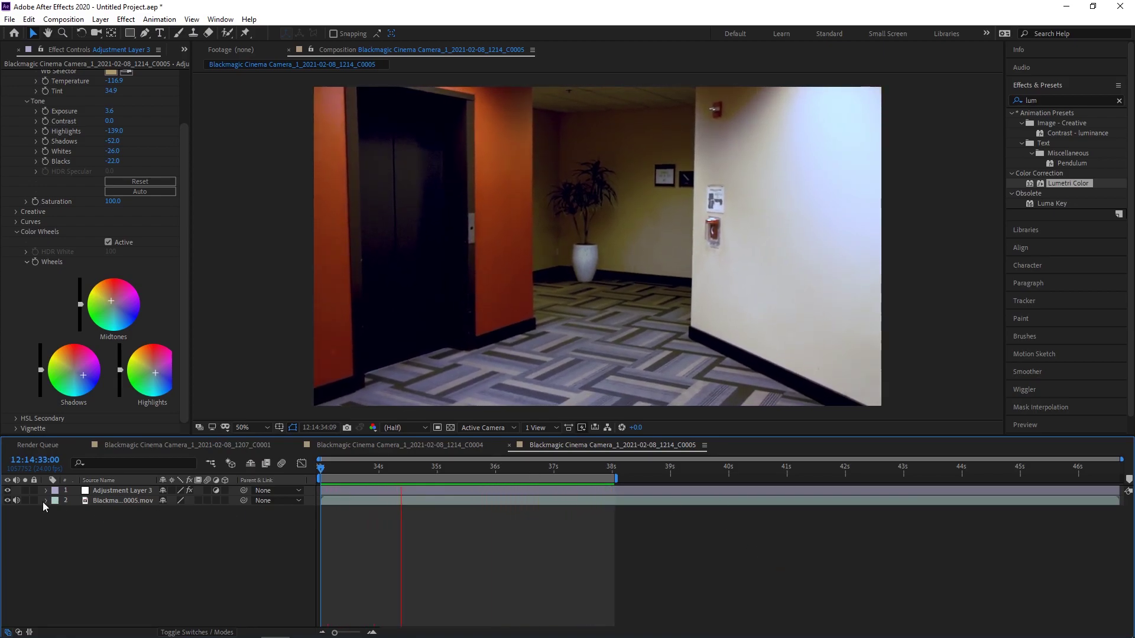
click(8, 491)
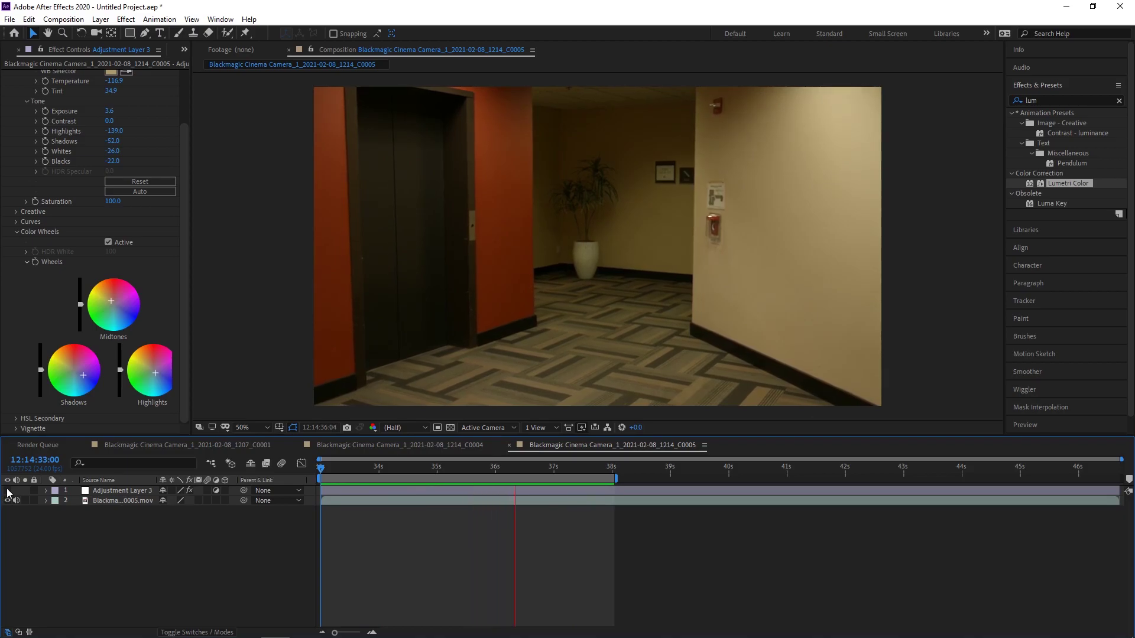
click(8, 491)
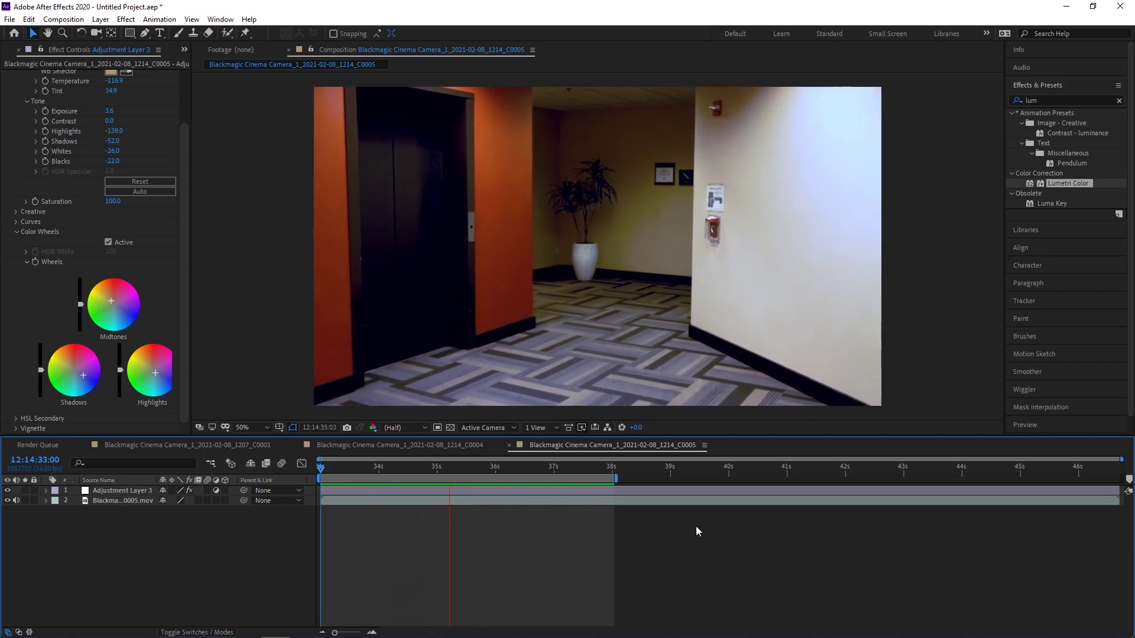
key(space)
- Set Sharpen to 35 in the Creative adjustments and preview the hallway clip from its start
scroll(88, 236, up, 2)
click(17, 252)
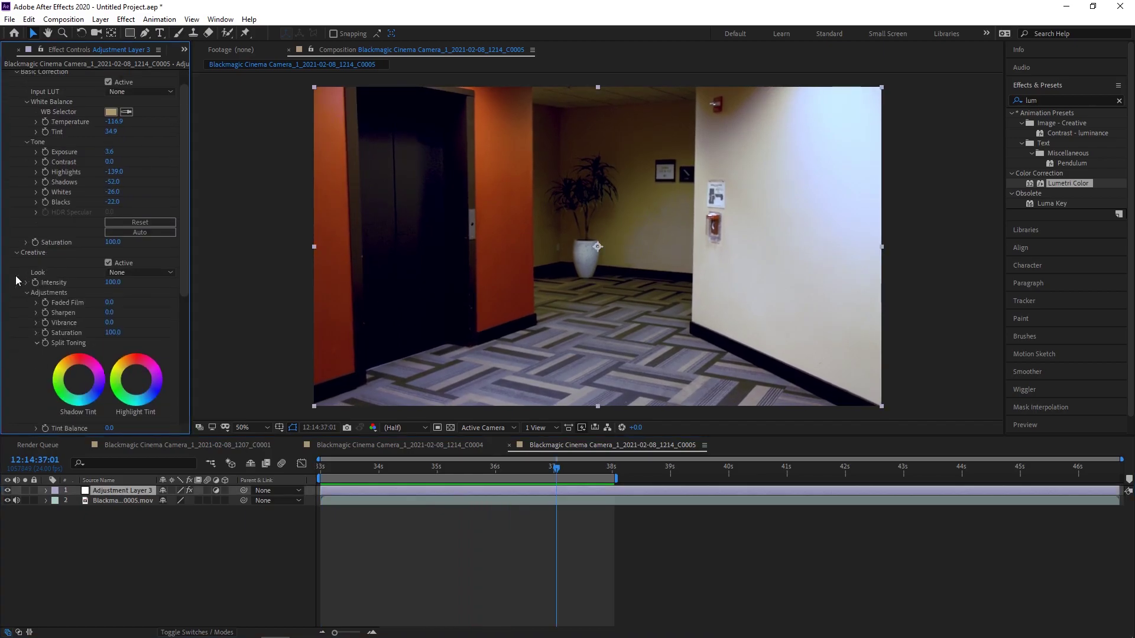
scroll(183, 197, down, 1)
drag(110, 283, 149, 283)
drag(559, 467, 291, 471)
key(space)
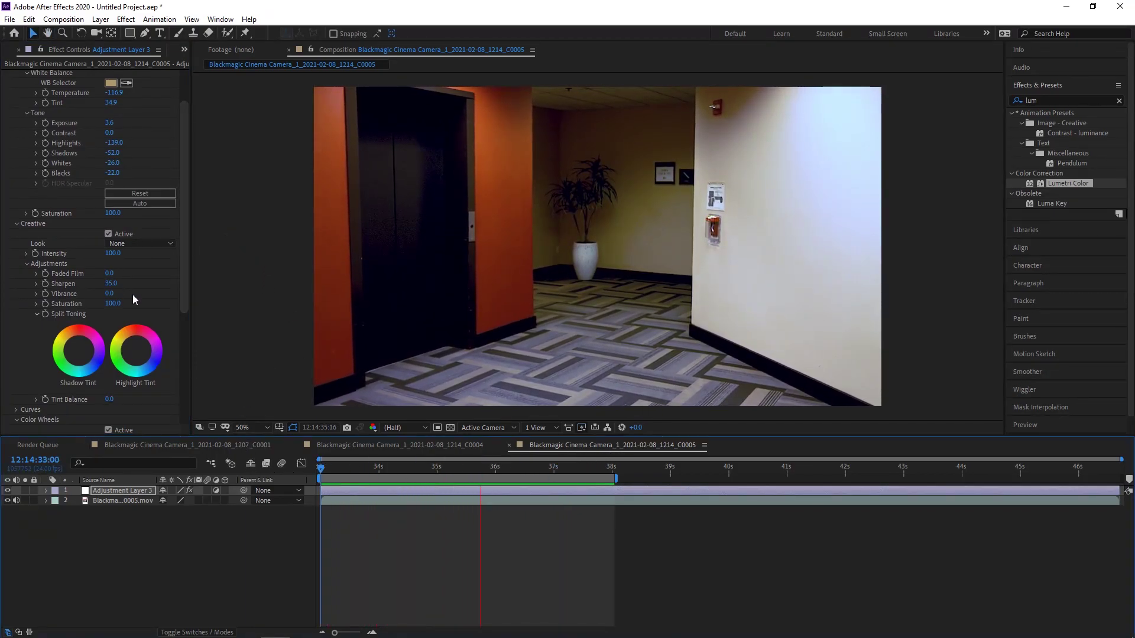
- Set Faded Film to 4 and Sharpen to 26, and compare the hallway clip with and without the adjustment layer
drag(110, 293, 142, 269)
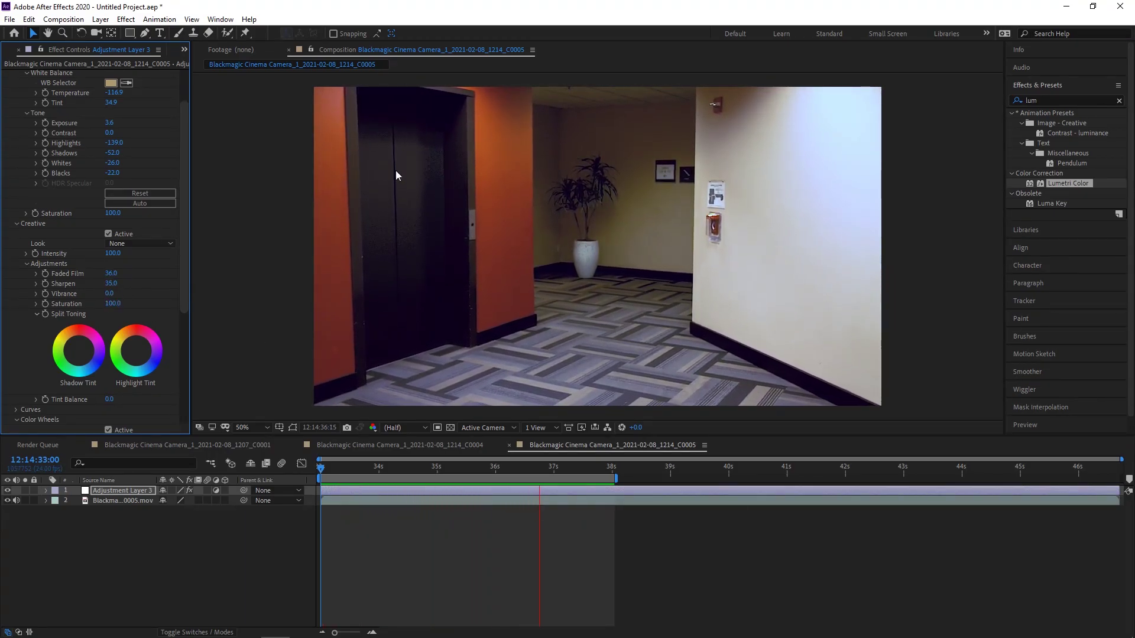
drag(112, 284, 85, 273)
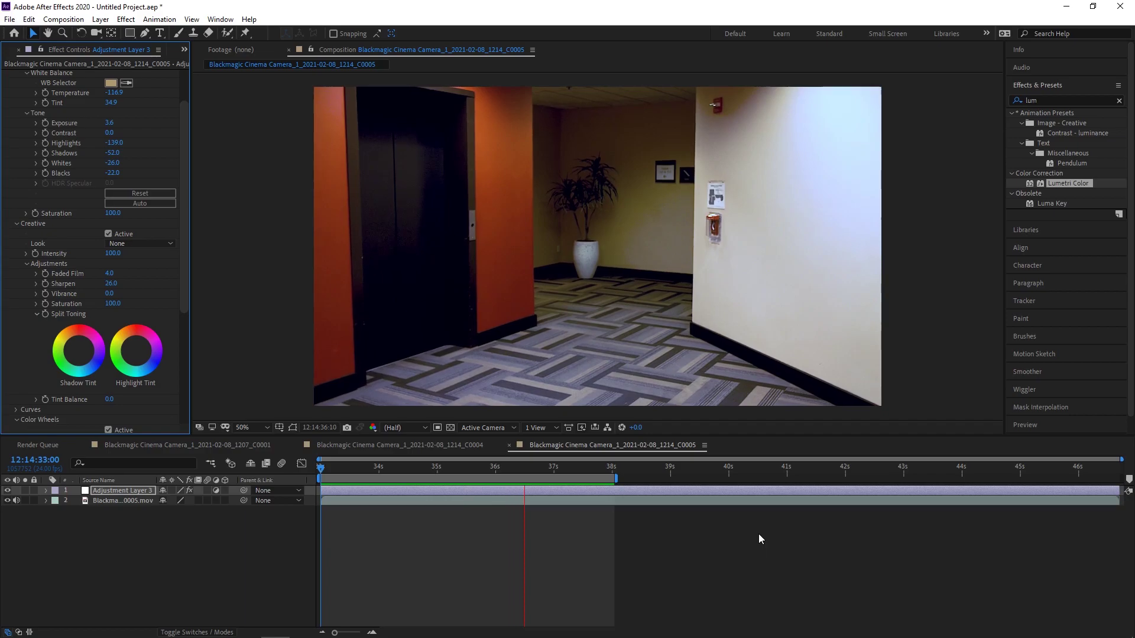
click(8, 491)
click(7, 491)
click(885, 571)
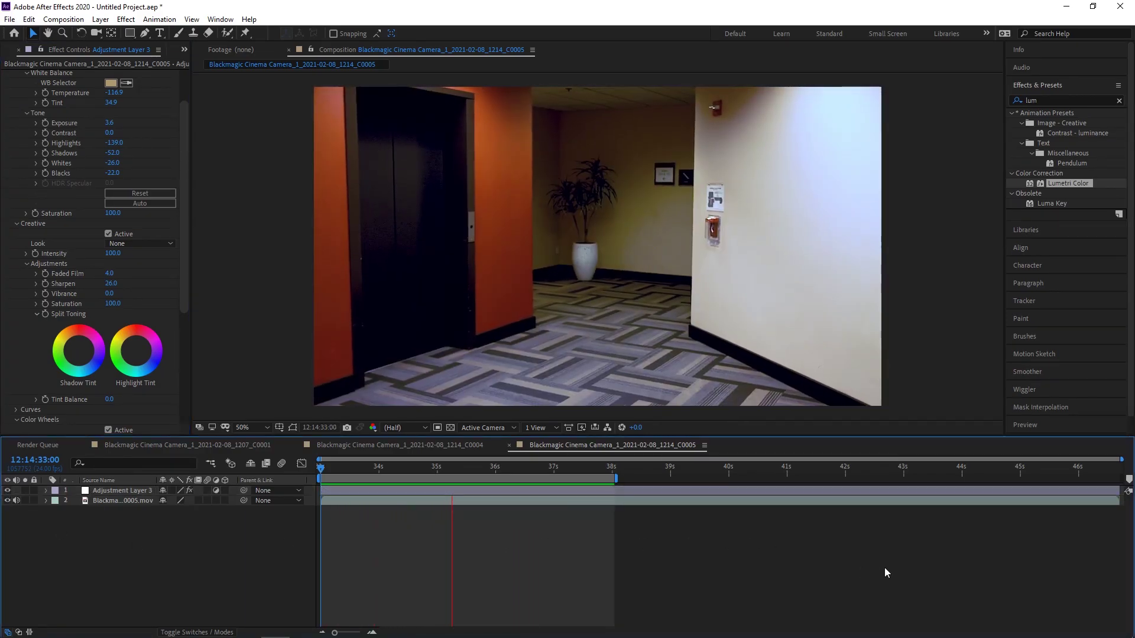